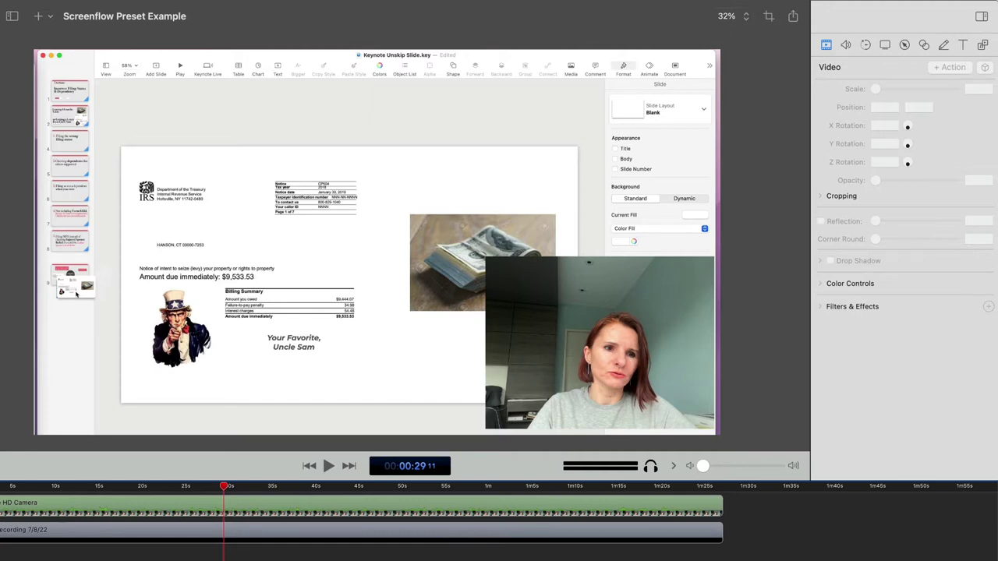
Step: Scale the webcam clip to 54% and move it into the frame's lower-right corner
{"action": "left_click", "coordinate": [450, 506]}
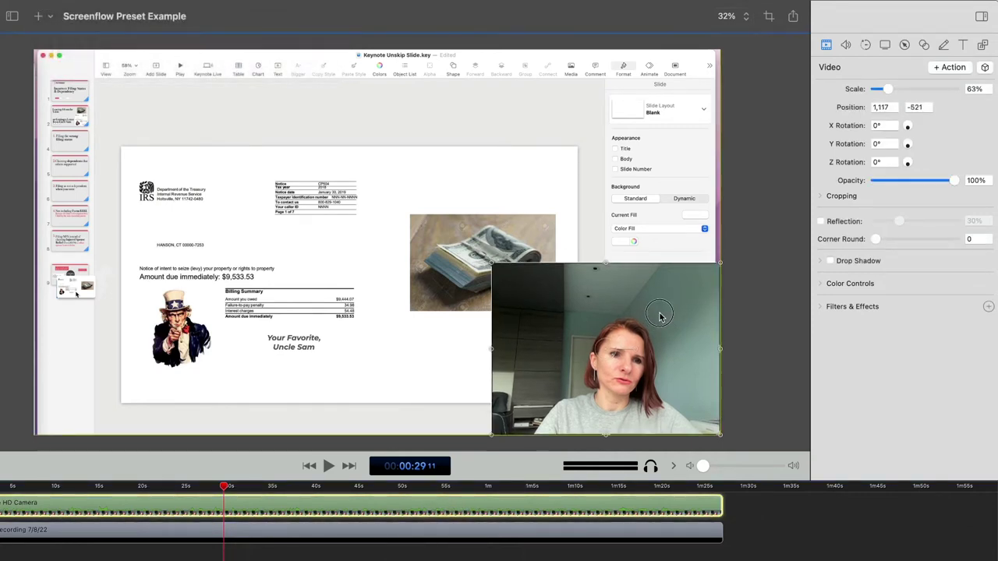
{"action": "left_click_drag", "start_coordinate": [658, 308], "coordinate": [658, 312]}
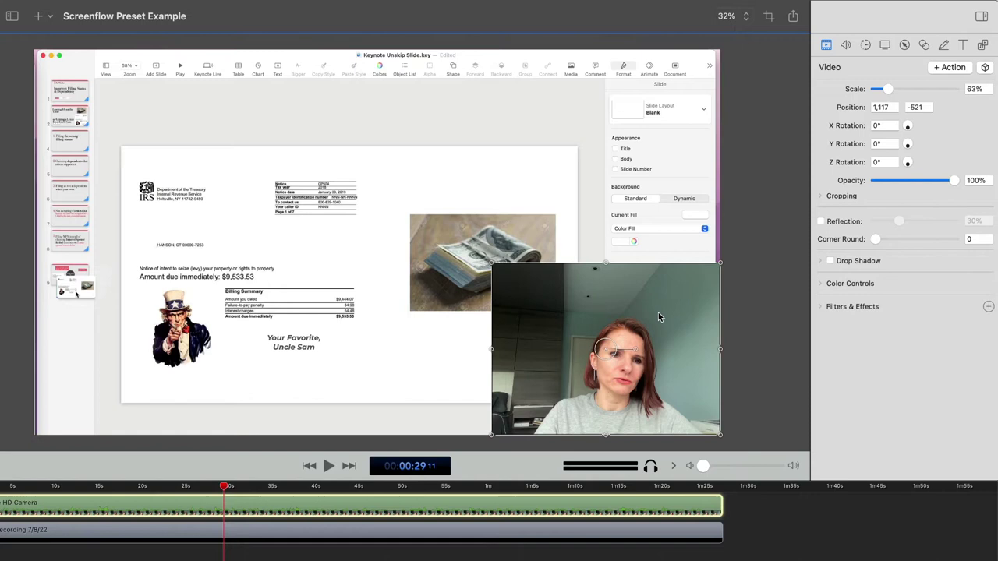
{"action": "left_click", "coordinate": [774, 225]}
{"action": "left_click", "coordinate": [717, 283]}
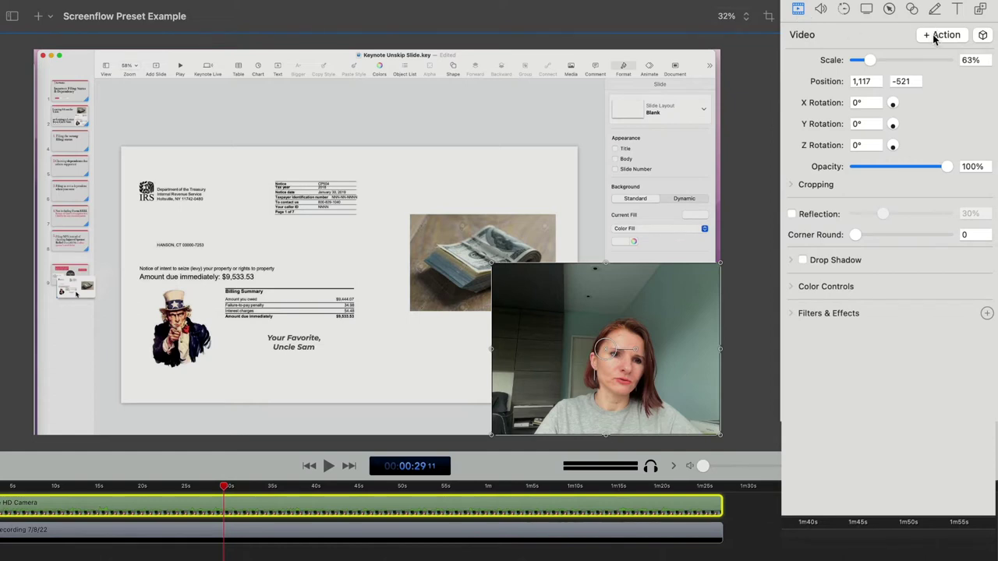
{"action": "left_click", "coordinate": [970, 60]}
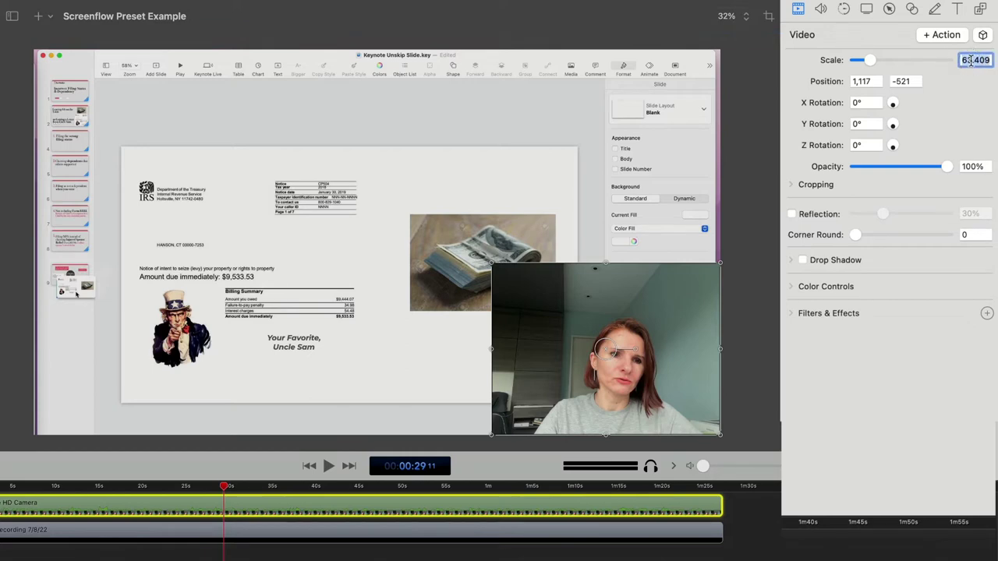
{"action": "type", "text": "54"}
{"action": "key", "text": "Return"}
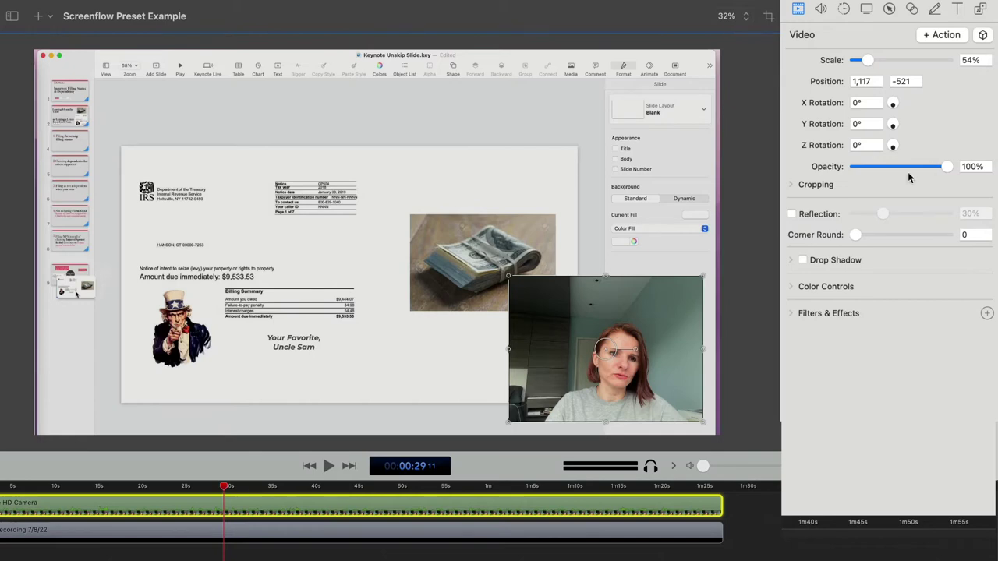
{"action": "left_click_drag", "start_coordinate": [667, 346], "coordinate": [684, 359]}
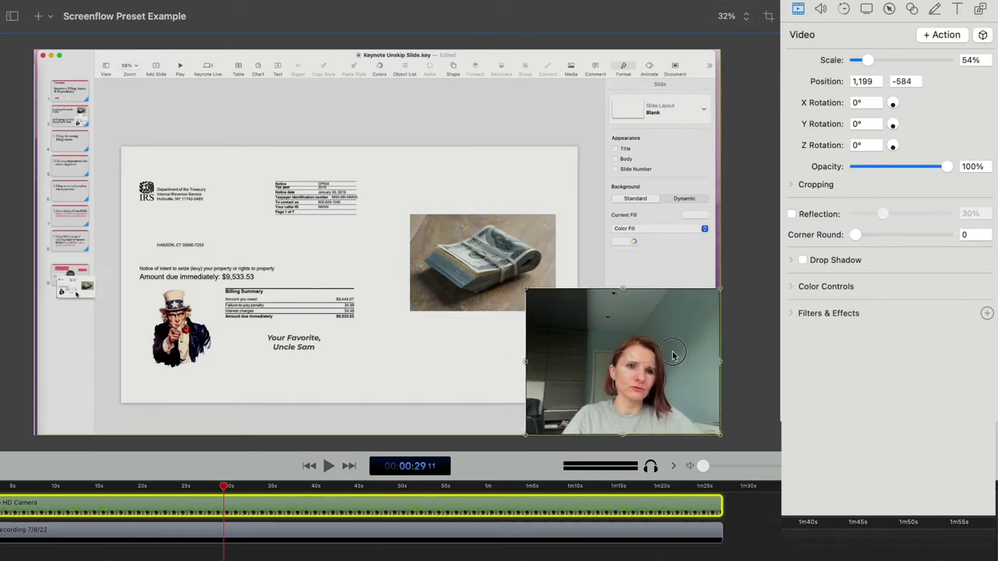
Step: Crop the webcam 89 on the left and 176 on the top
{"action": "left_click", "coordinate": [792, 185]}
{"action": "left_click_drag", "start_coordinate": [857, 203], "coordinate": [878, 210]}
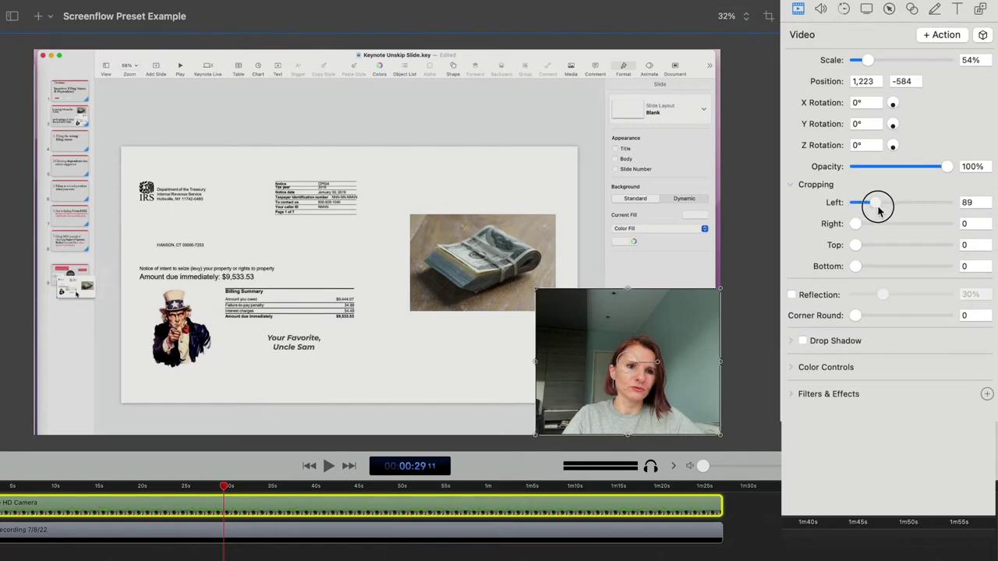
{"action": "left_click_drag", "start_coordinate": [856, 266], "coordinate": [898, 257]}
{"action": "left_click", "coordinate": [858, 224]}
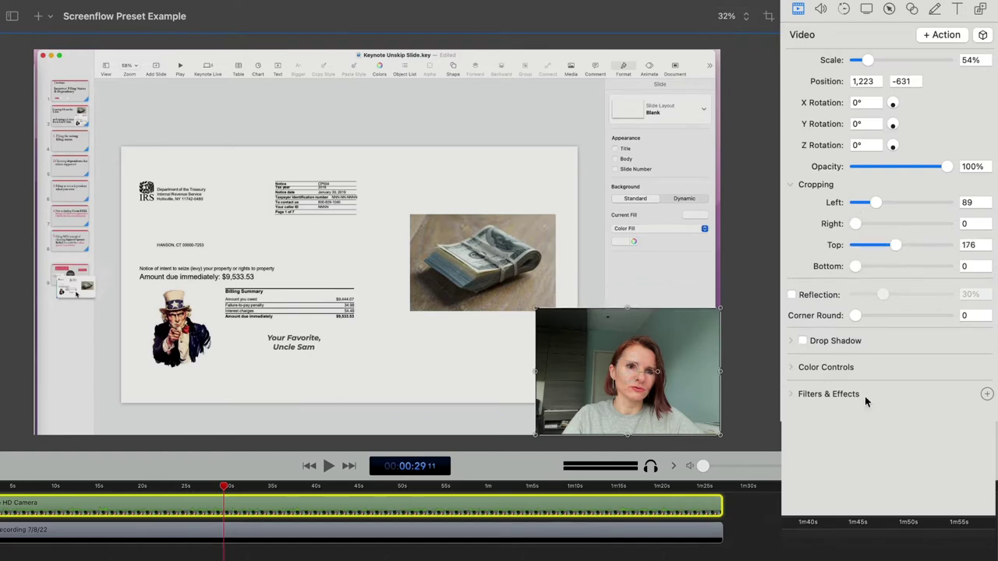
Step: Add the Ava 614 colour effect to the webcam at 42% intensity
{"action": "left_click", "coordinate": [986, 395]}
{"action": "scroll", "coordinate": [553, 398], "scroll_direction": "down", "scroll_amount": 5}
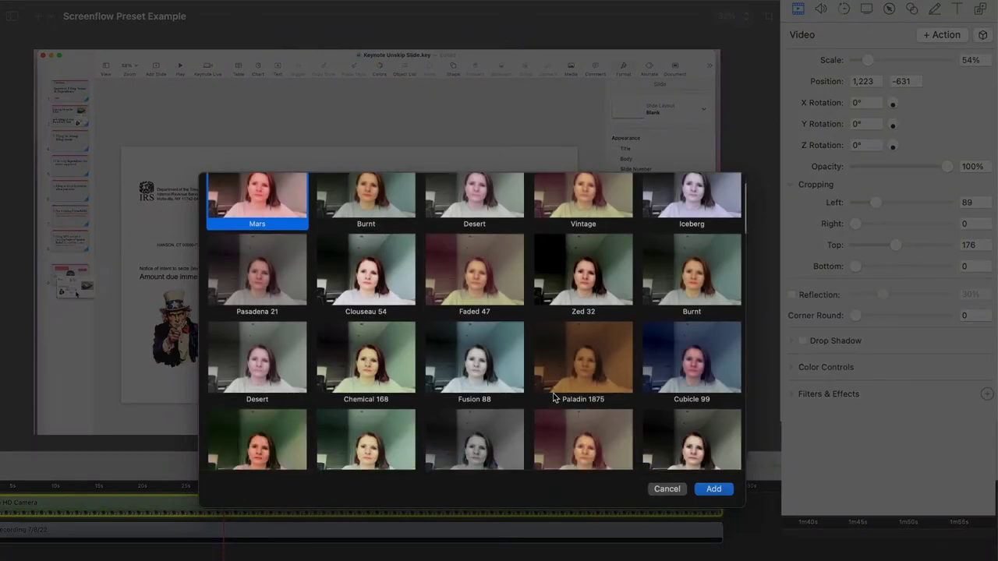
{"action": "scroll", "coordinate": [554, 398], "scroll_direction": "down", "scroll_amount": 2}
{"action": "left_click", "coordinate": [584, 319]}
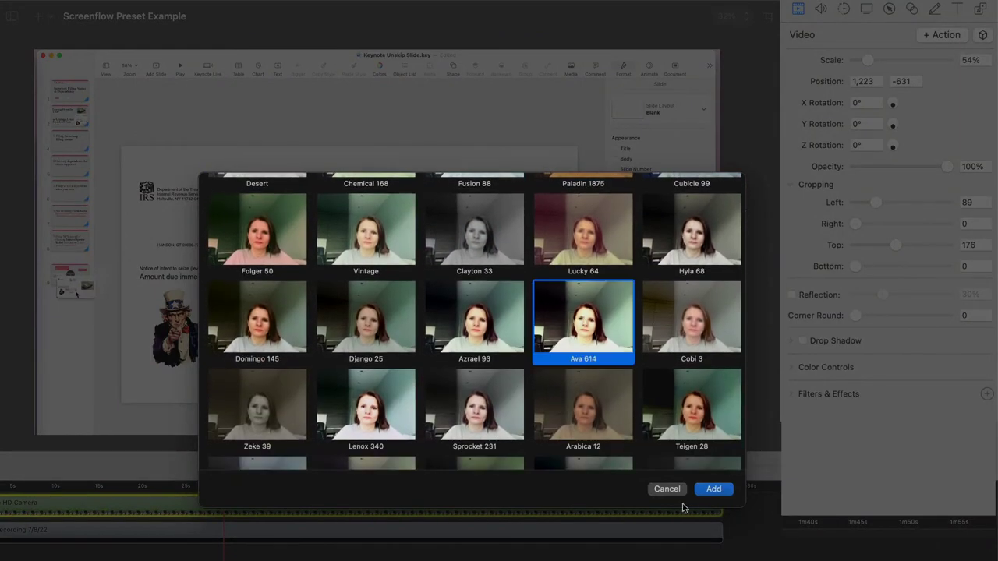
{"action": "left_click", "coordinate": [713, 489]}
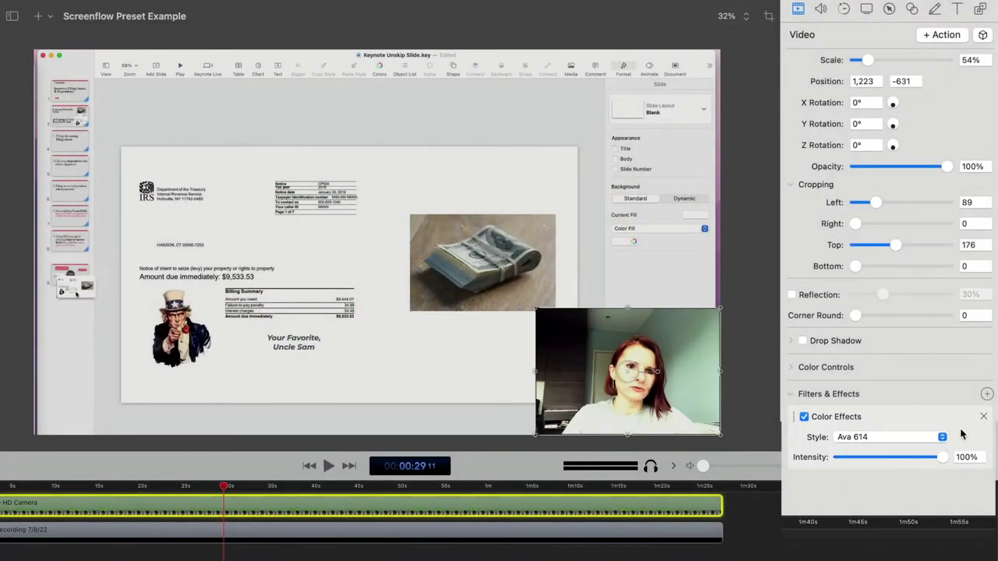
{"action": "left_click_drag", "start_coordinate": [942, 464], "coordinate": [882, 465]}
Step: Add Automatic Background Removal to the webcam clip
{"action": "left_click", "coordinate": [987, 394]}
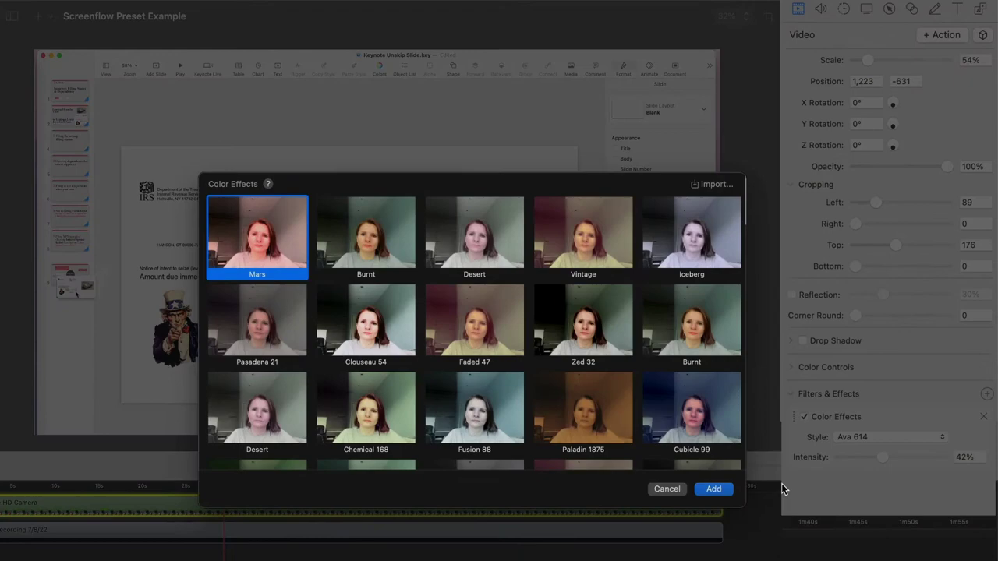
{"action": "scroll", "coordinate": [621, 428], "scroll_direction": "down", "scroll_amount": 3}
{"action": "scroll", "coordinate": [621, 428], "scroll_direction": "down", "scroll_amount": 10}
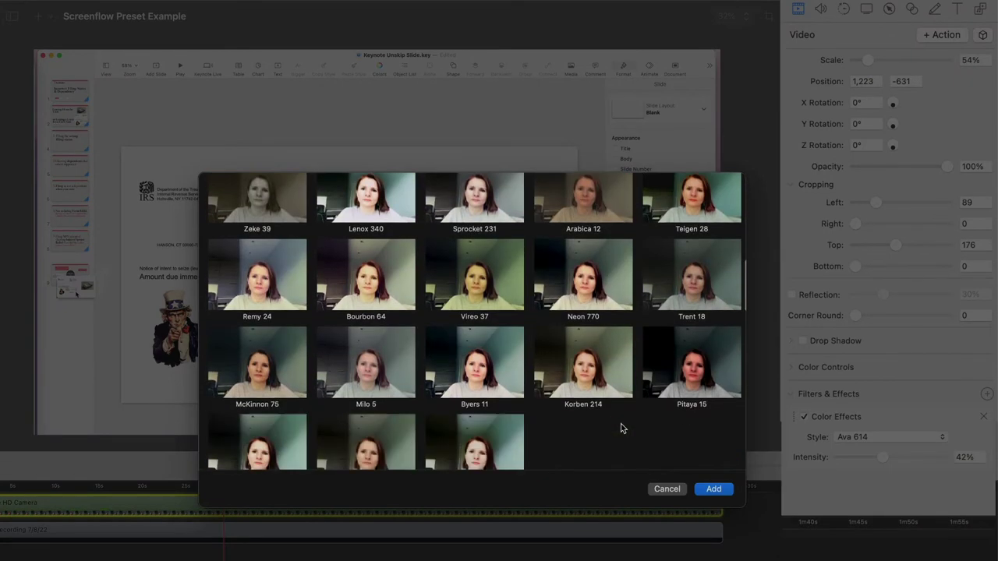
{"action": "left_click", "coordinate": [269, 390]}
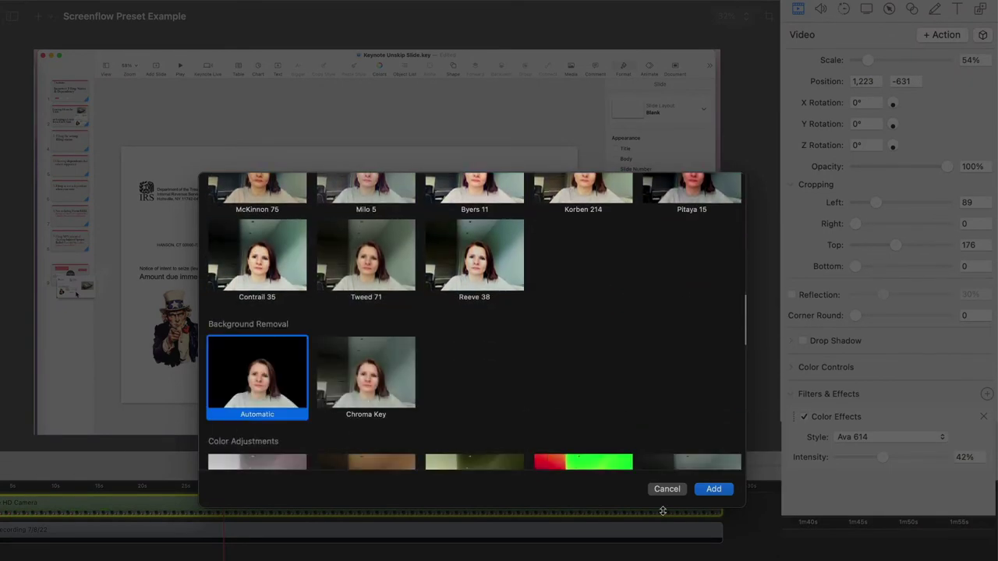
{"action": "left_click", "coordinate": [715, 491]}
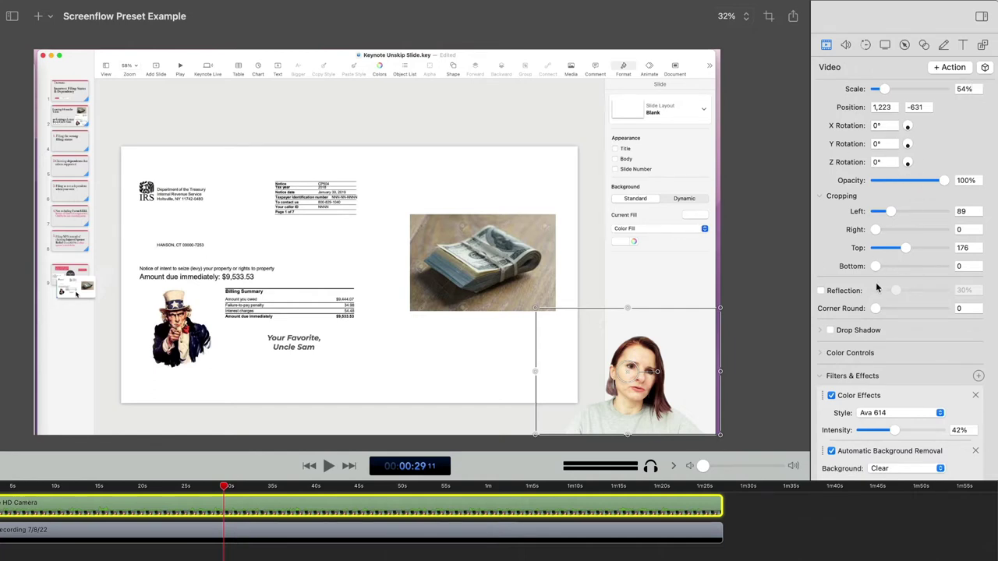
Step: Save a video style preset named TestPreset storing crop, video filters, position and scale
{"action": "left_click", "coordinate": [985, 69]}
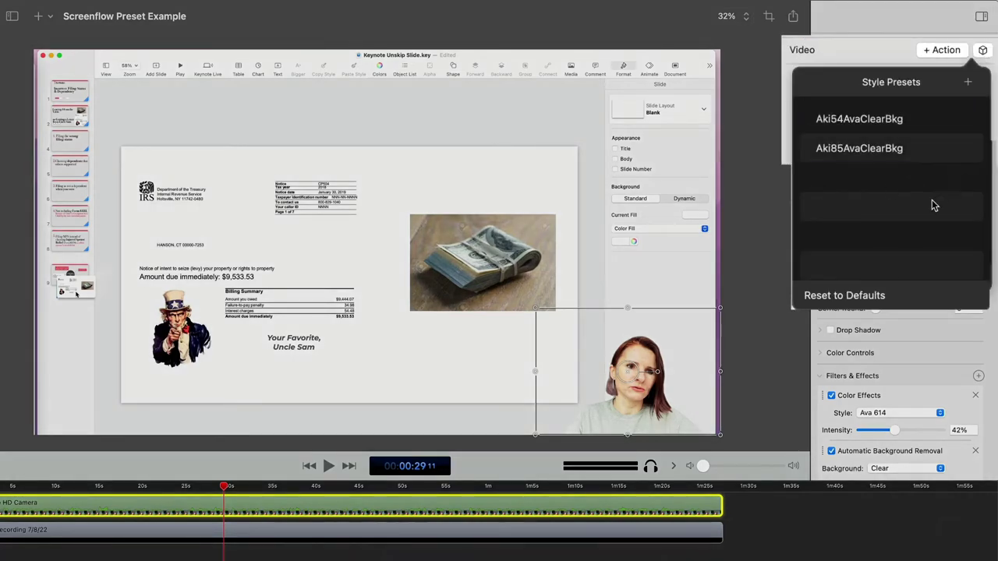
{"action": "left_click", "coordinate": [967, 83]}
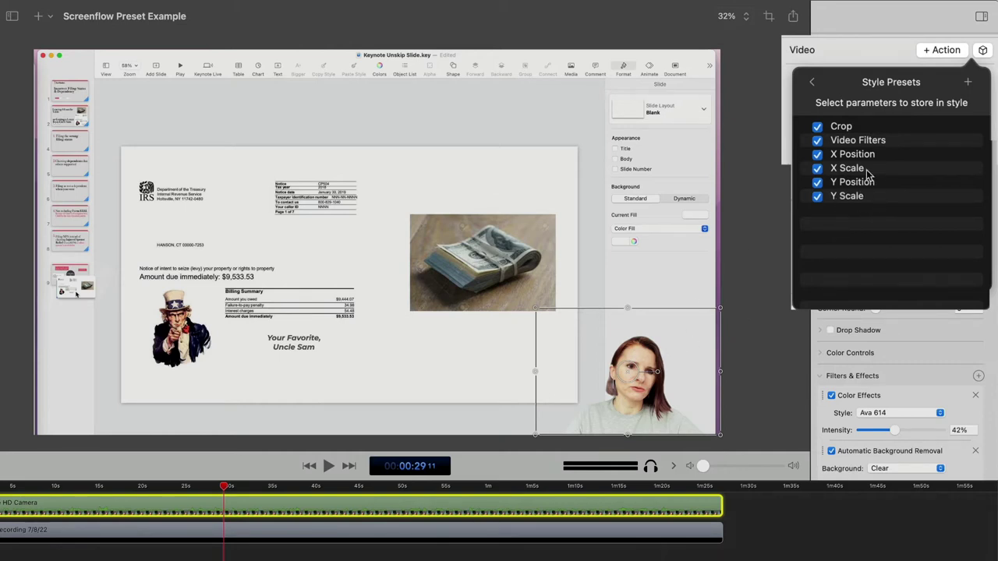
{"action": "left_click", "coordinate": [818, 155]}
{"action": "left_click", "coordinate": [818, 155]}
{"action": "left_click", "coordinate": [968, 82]}
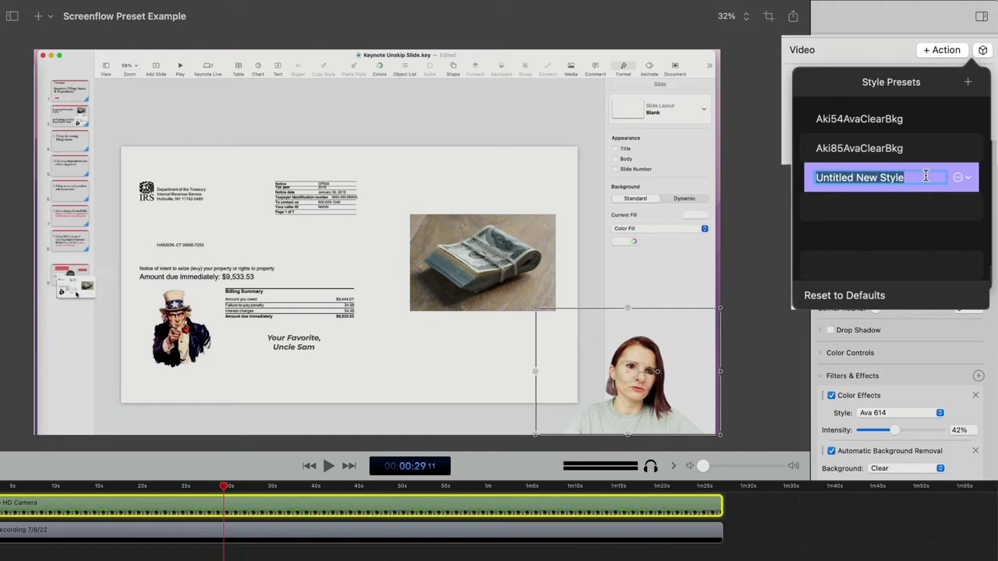
{"action": "type", "text": "T"}
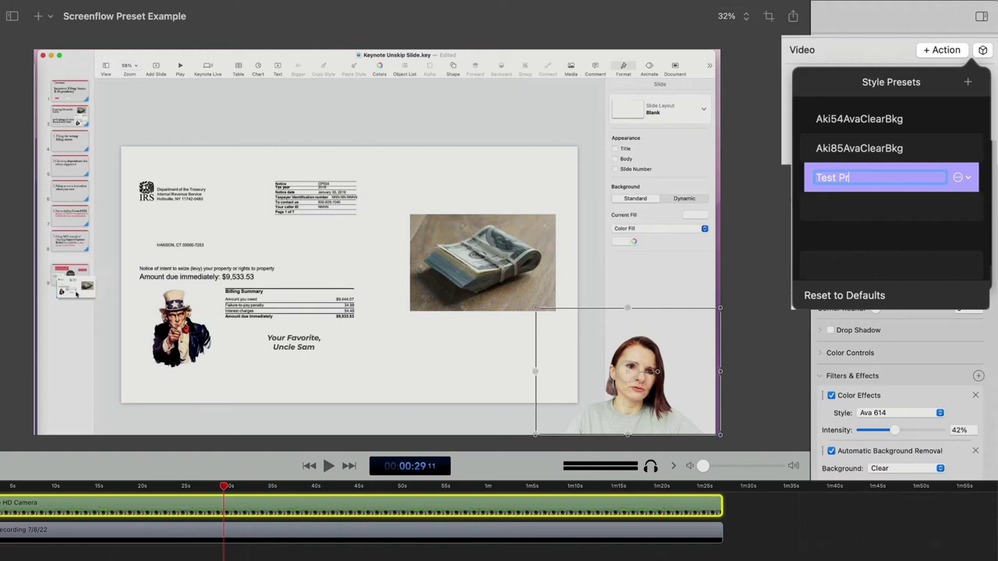
{"action": "type", "text": "estPreset"}
{"action": "key", "text": "Return"}
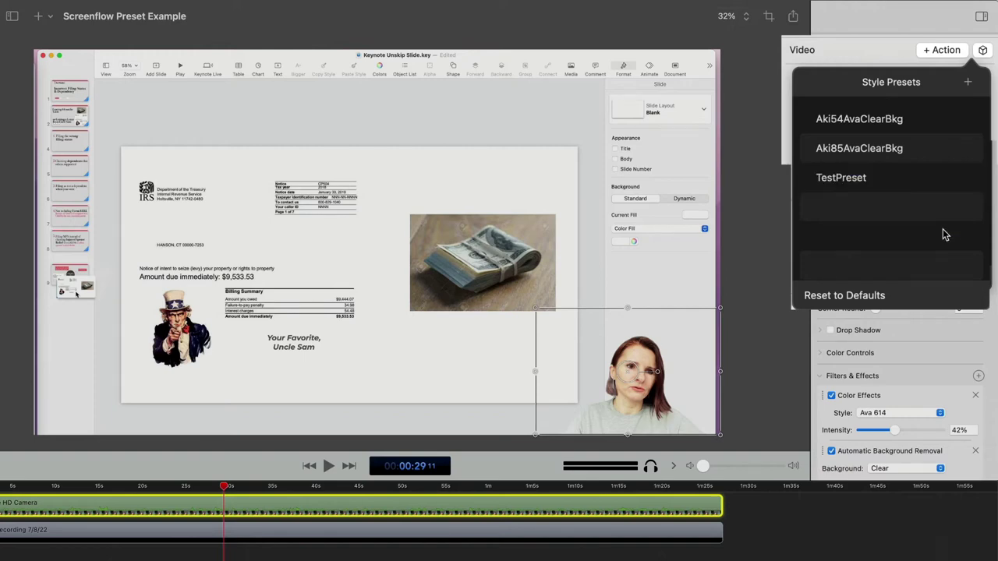
Step: Update TestPreset, then change the webcam scale to 70%
{"action": "left_click", "coordinate": [963, 178]}
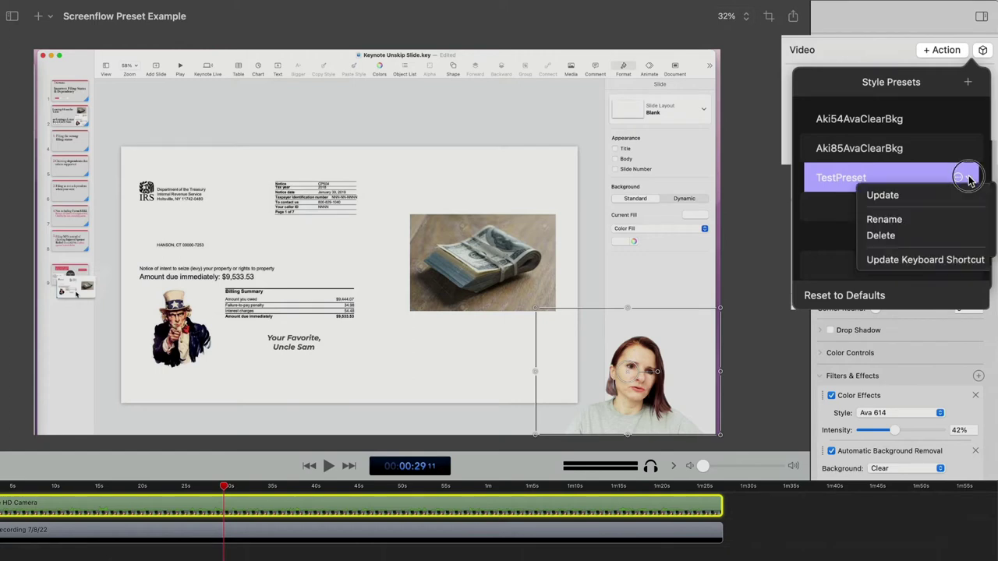
{"action": "left_click", "coordinate": [885, 205]}
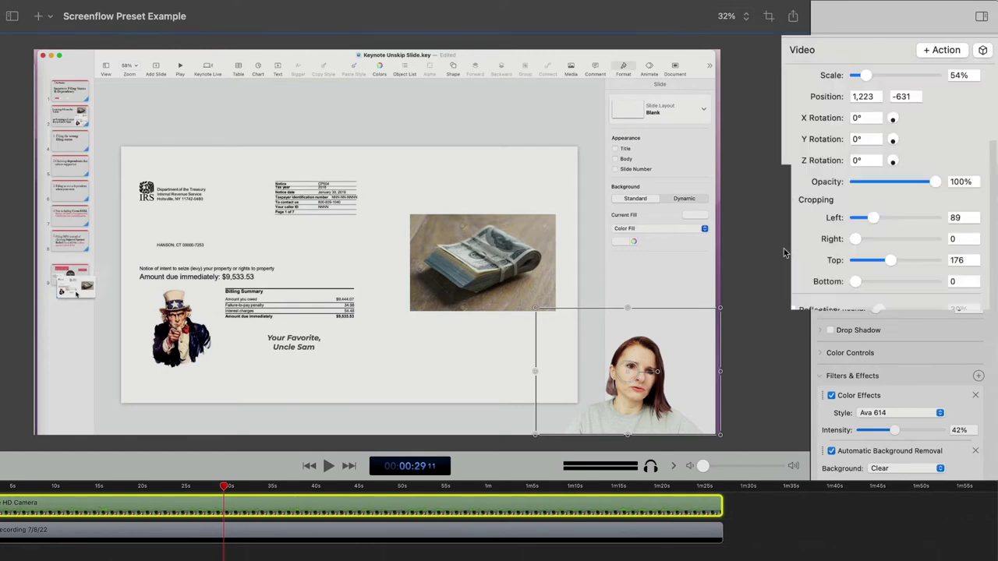
{"action": "left_click", "coordinate": [951, 77]}
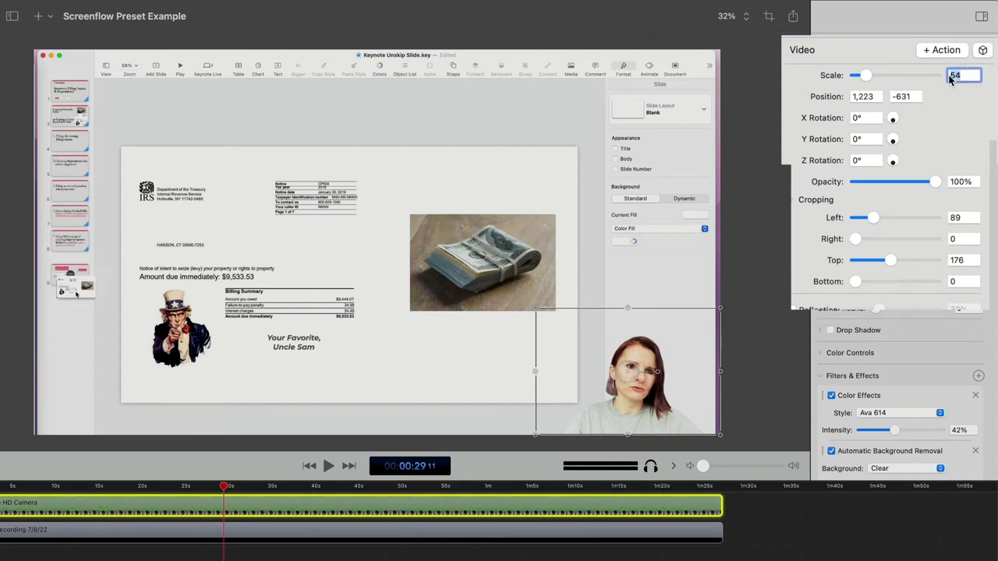
{"action": "type", "text": "70"}
{"action": "key", "text": "Return"}
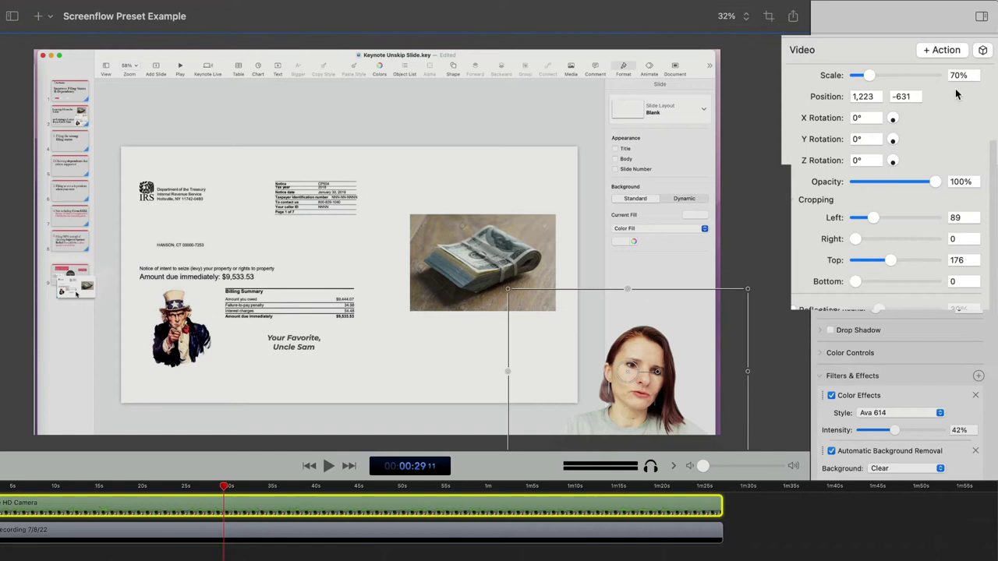
Step: Update TestPreset to store Crop, Video Filters, X/Y Position and X/Y Scale
{"action": "left_click", "coordinate": [982, 50]}
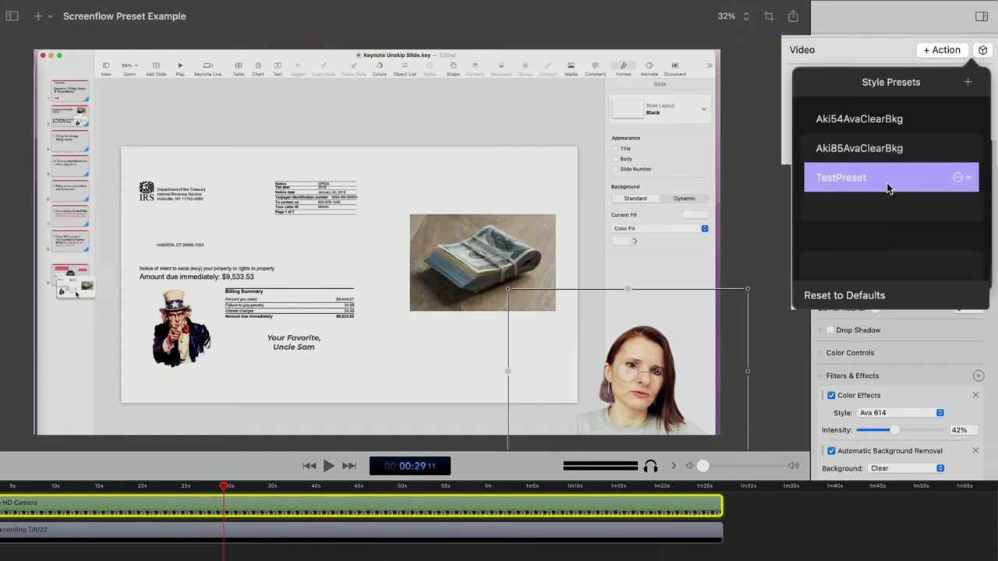
{"action": "left_click", "coordinate": [967, 178]}
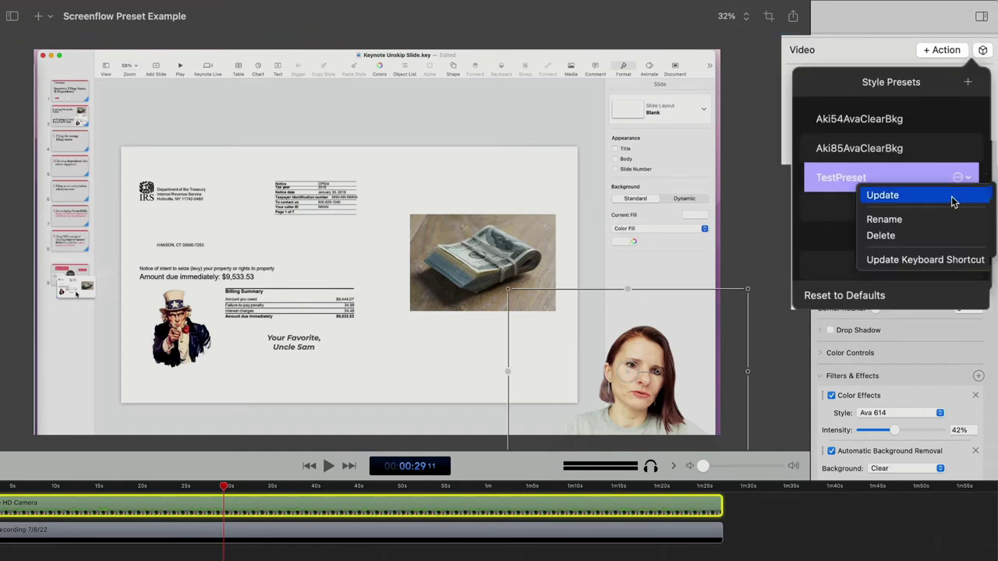
{"action": "left_click", "coordinate": [952, 196]}
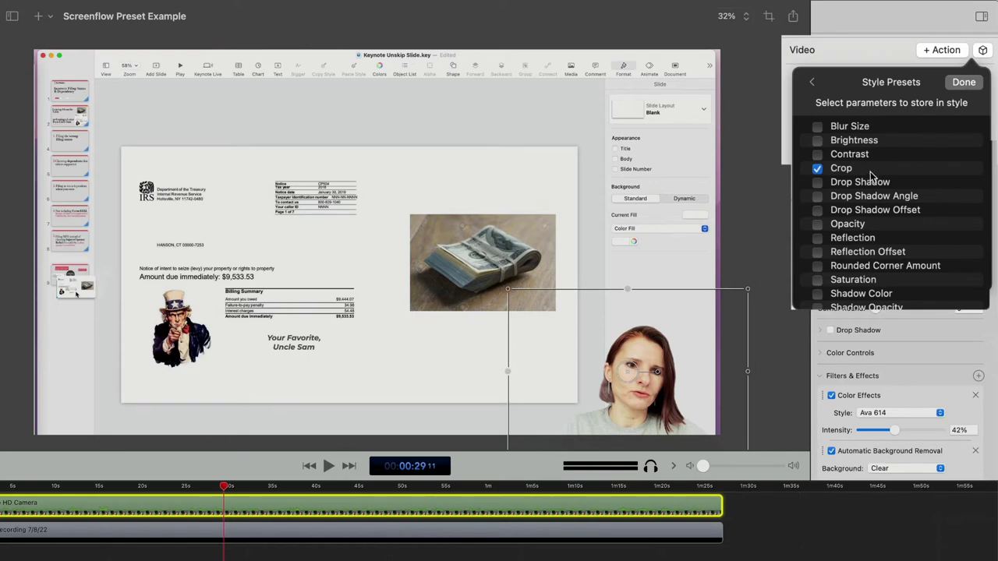
{"action": "scroll", "coordinate": [895, 167], "scroll_direction": "down", "scroll_amount": 5}
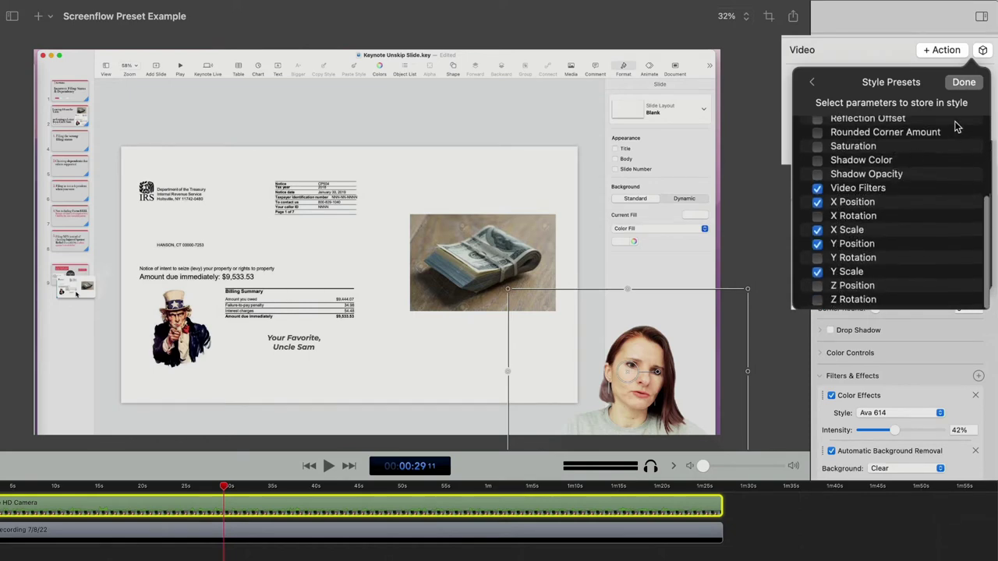
{"action": "left_click", "coordinate": [964, 82]}
{"action": "left_click", "coordinate": [831, 293]}
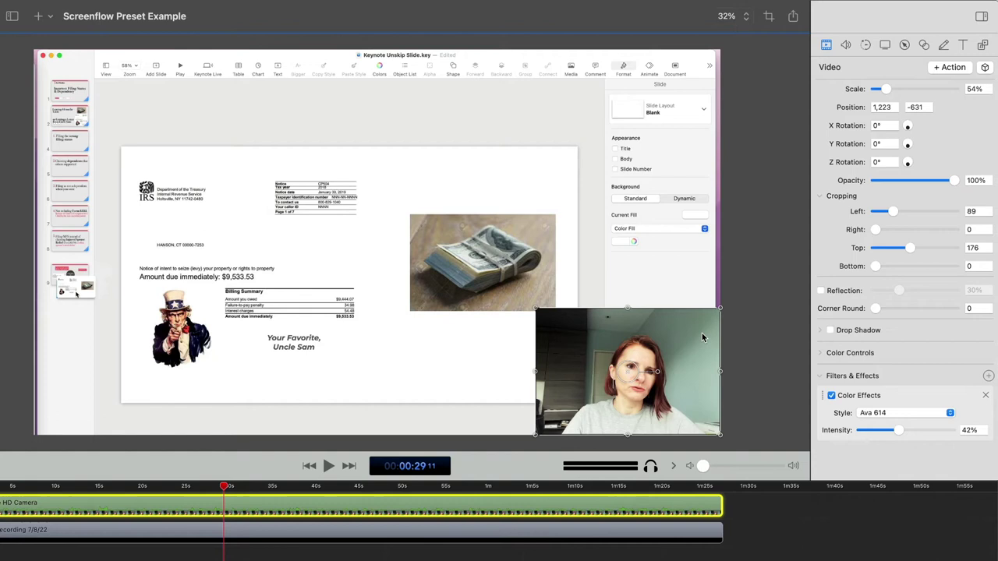
Step: Apply TestPreset to the webcam and move it up and to the left
{"action": "left_click", "coordinate": [985, 67]}
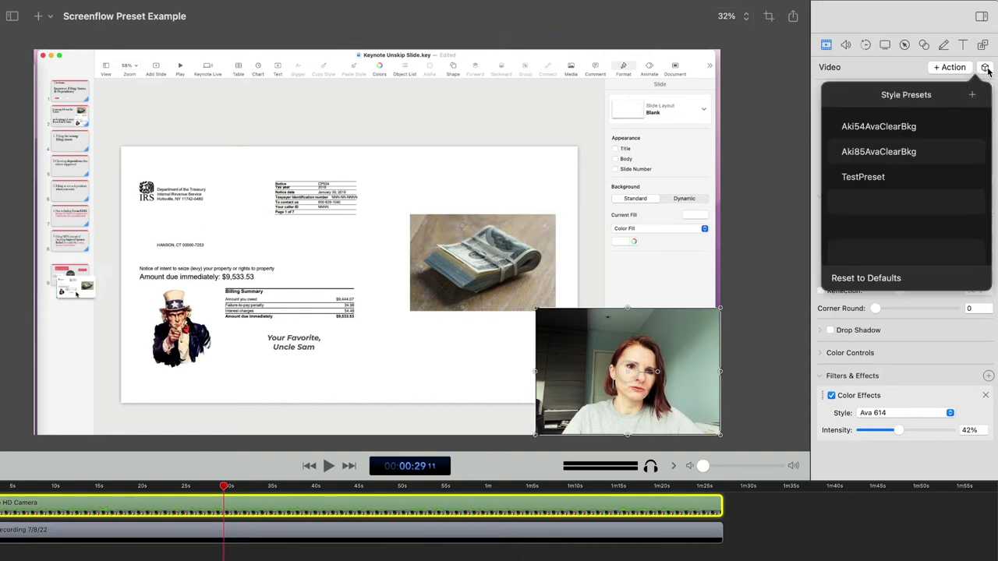
{"action": "left_click", "coordinate": [882, 177]}
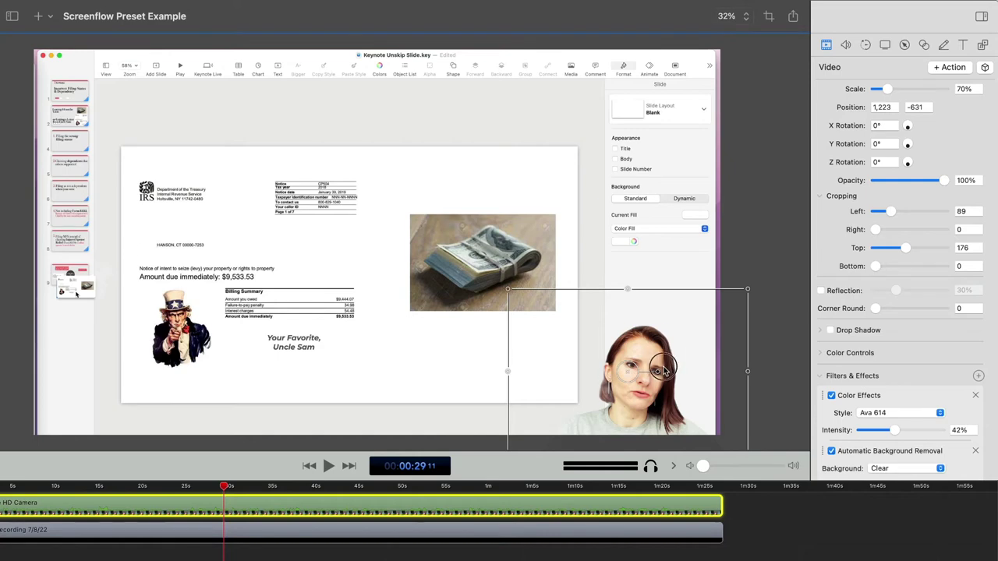
{"action": "left_click_drag", "start_coordinate": [657, 371], "coordinate": [644, 346]}
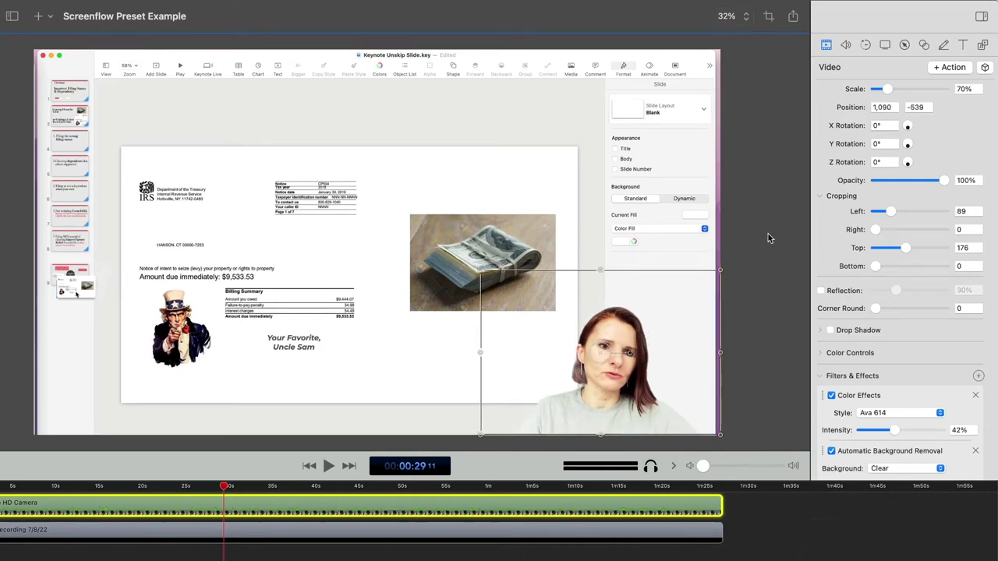
Step: Delete TestPreset and verify only Aki54AvaClearBkg and Aki85AvaClearBkg remain
{"action": "left_click", "coordinate": [985, 68]}
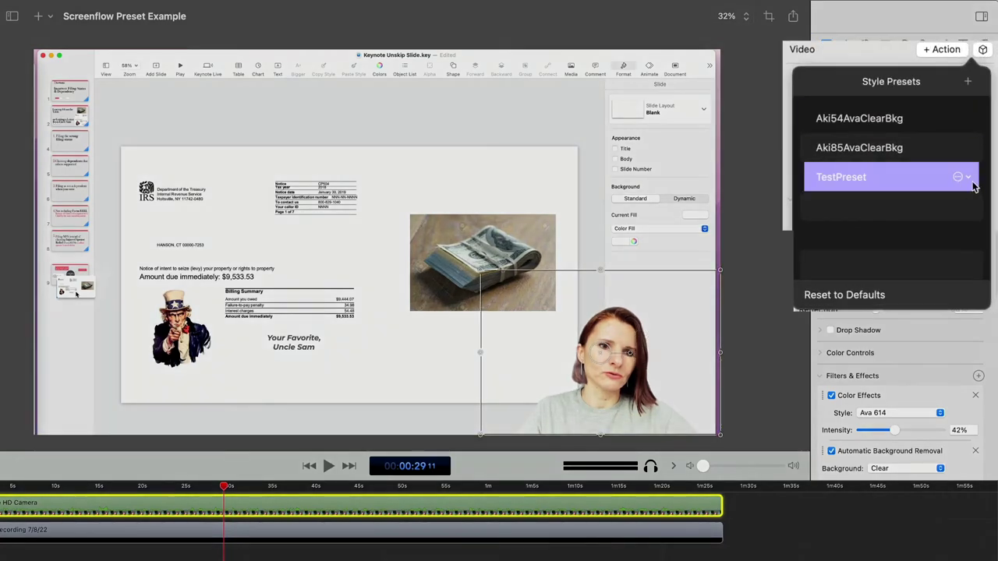
{"action": "left_click", "coordinate": [970, 182]}
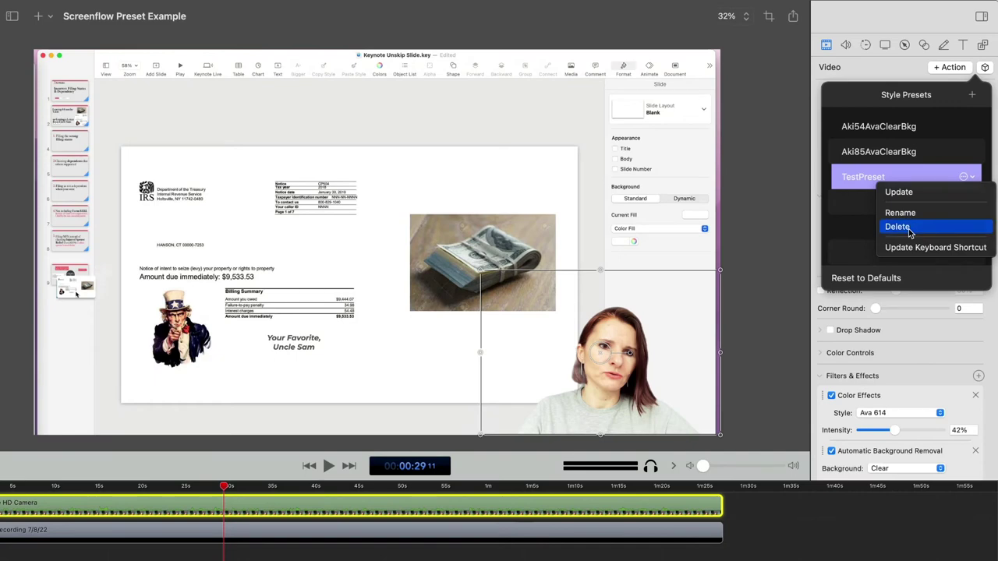
{"action": "left_click", "coordinate": [897, 234]}
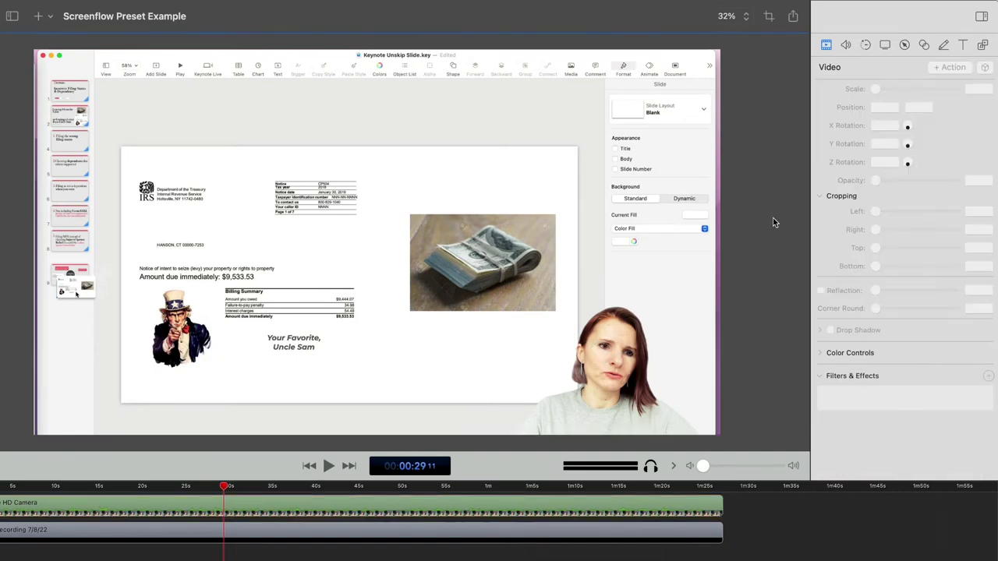
{"action": "left_click", "coordinate": [647, 383]}
{"action": "left_click", "coordinate": [985, 67]}
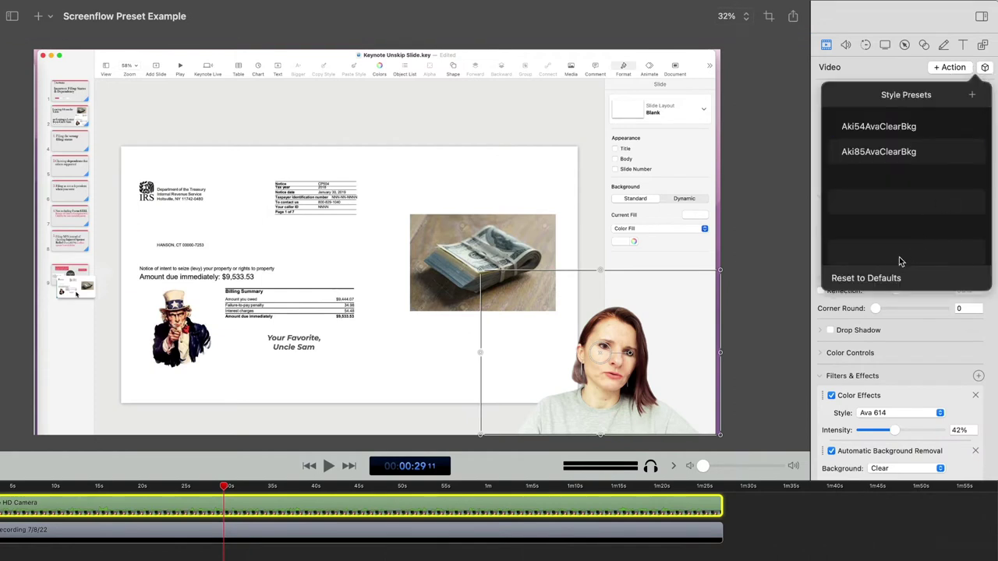
{"action": "left_click", "coordinate": [766, 255]}
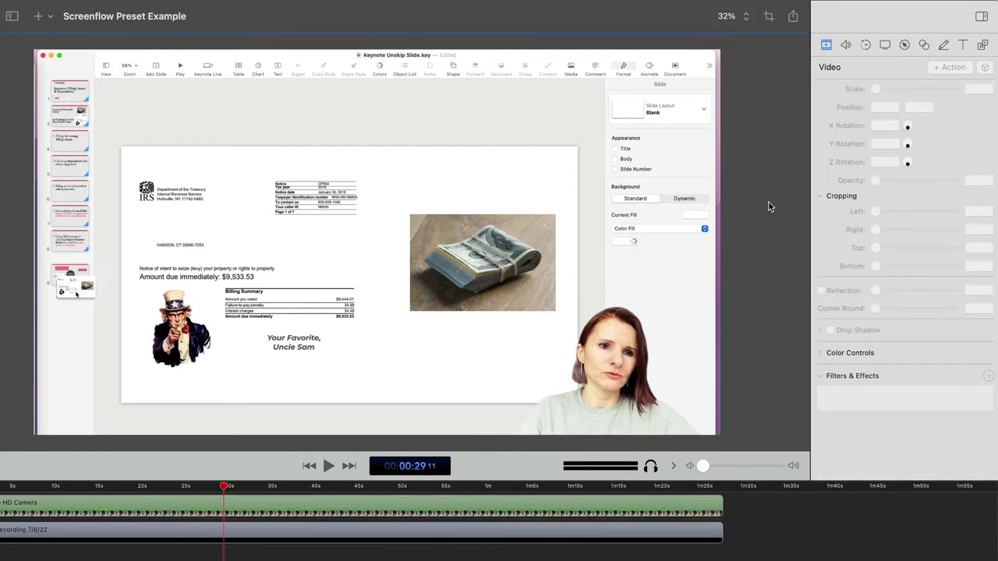
Step: Detach the webcam's audio onto its own Pro Microphone track
{"action": "left_click", "coordinate": [586, 504]}
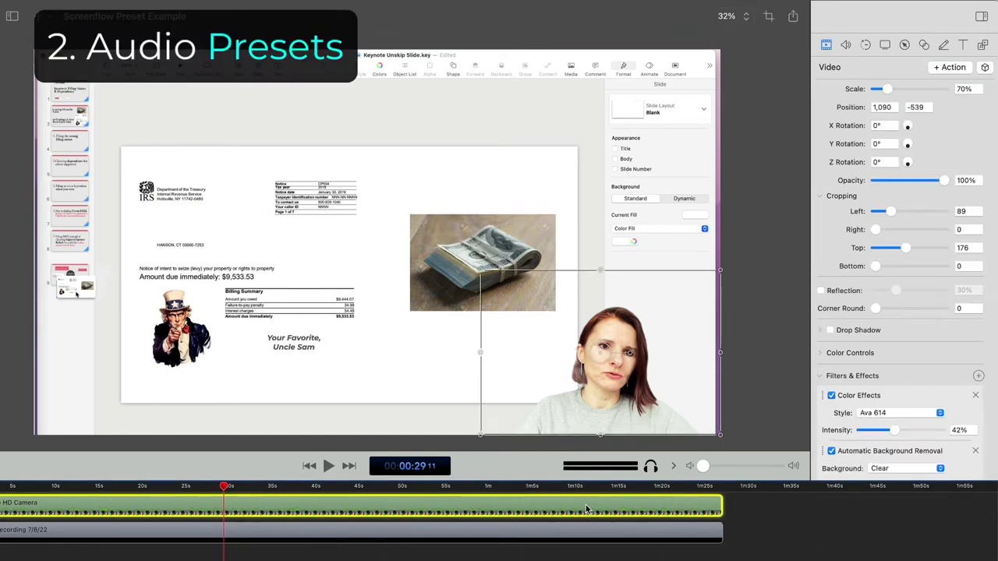
{"action": "right_click", "coordinate": [586, 505]}
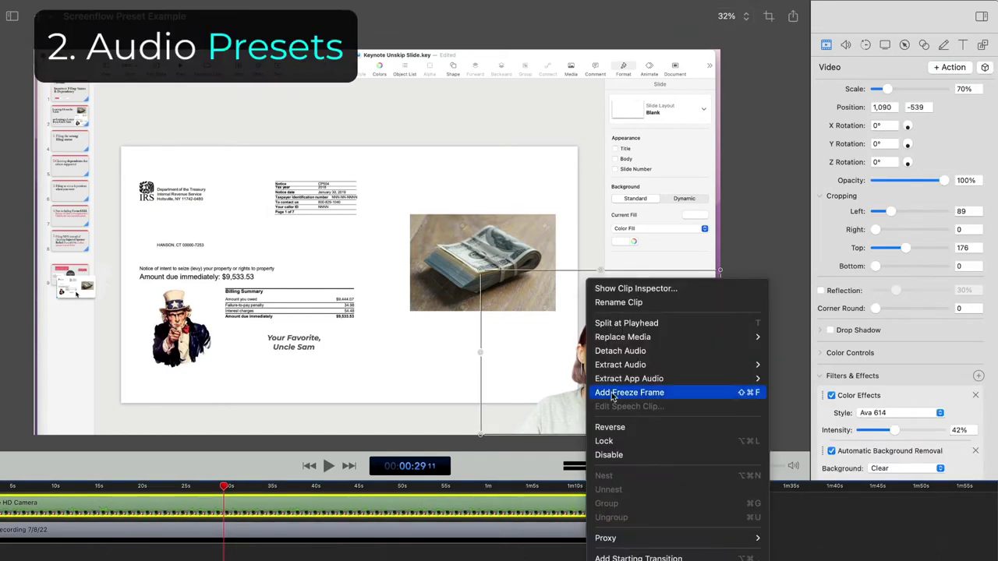
{"action": "left_click", "coordinate": [622, 351]}
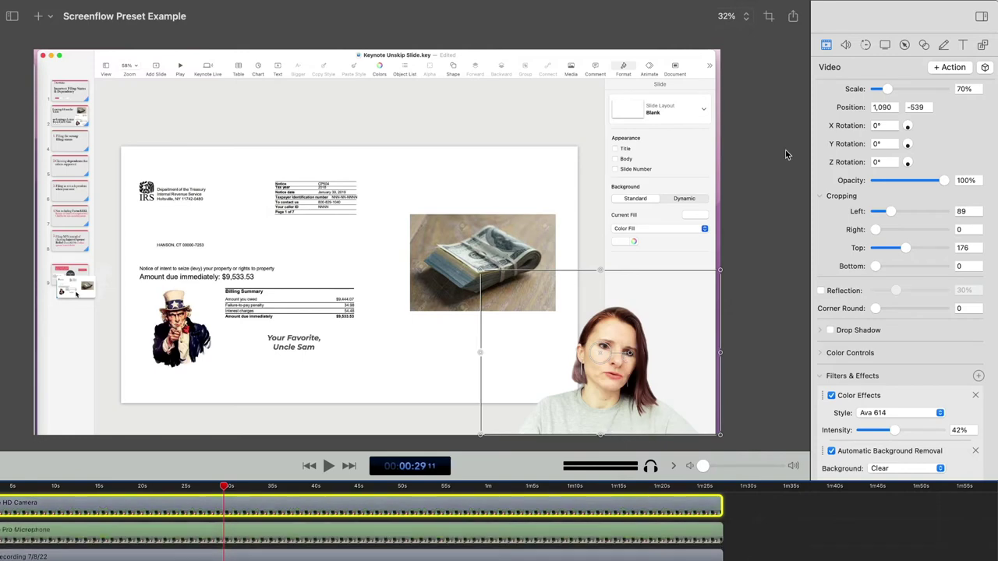
{"action": "left_click", "coordinate": [625, 537]}
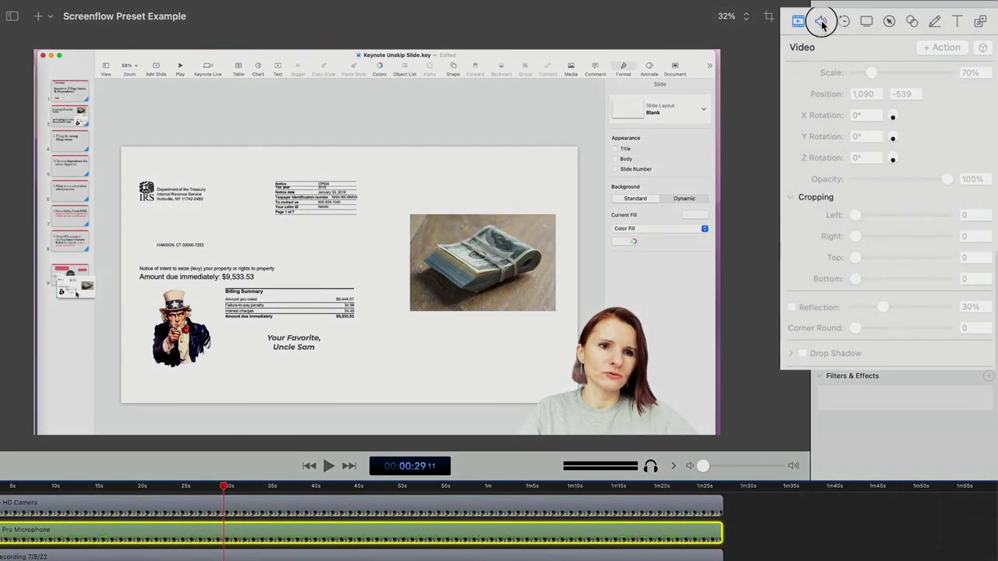
Step: Turn on Smooth Volume Levels and Remove Background Noise at 34% for the microphone clip
{"action": "left_click", "coordinate": [846, 44]}
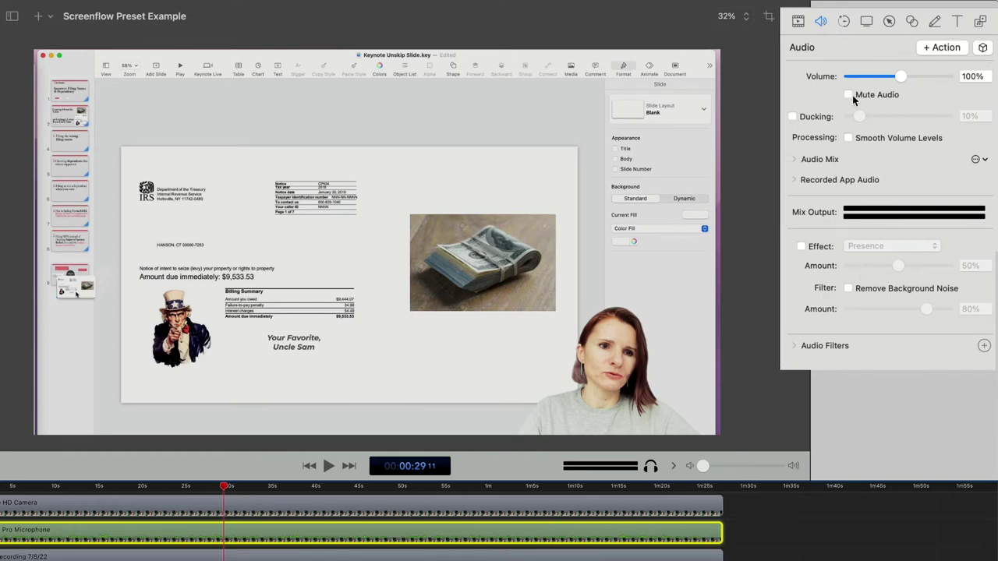
{"action": "left_click", "coordinate": [847, 138]}
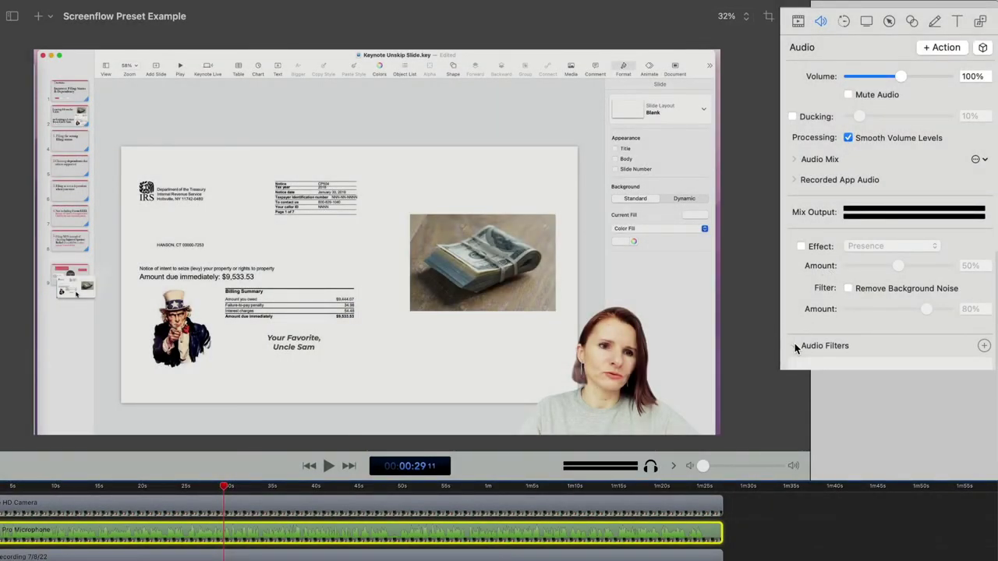
{"action": "left_click", "coordinate": [849, 289]}
{"action": "left_click_drag", "start_coordinate": [926, 309], "coordinate": [879, 310]}
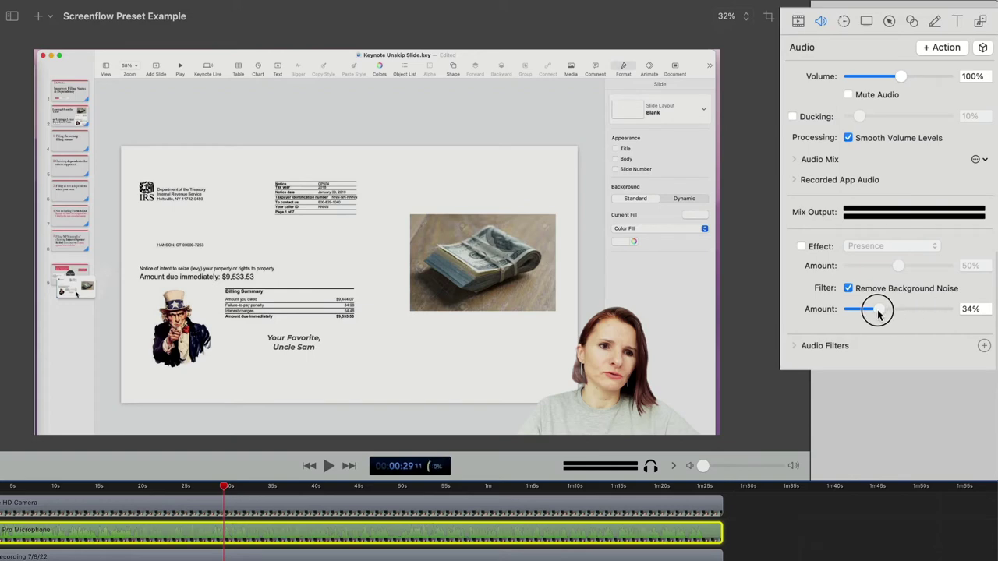
Step: Save the three audio settings as a style preset named Test and confirm it's listed
{"action": "left_click", "coordinate": [983, 47]}
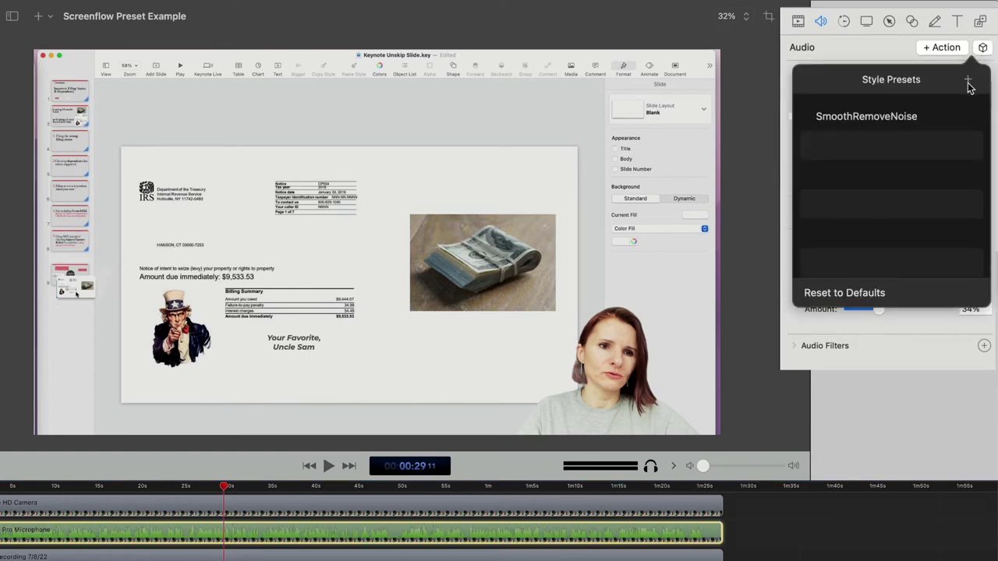
{"action": "left_click", "coordinate": [968, 81]}
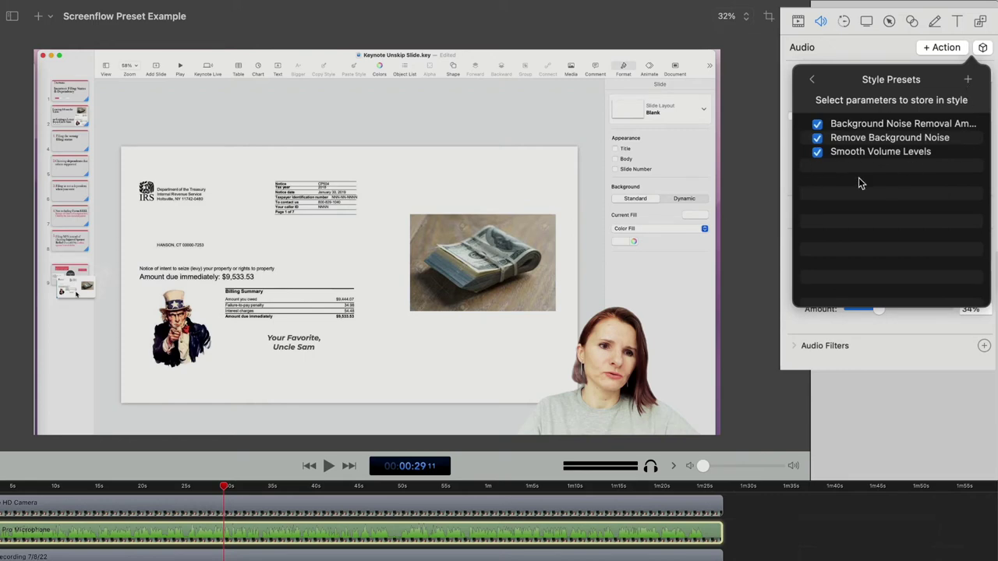
{"action": "left_click", "coordinate": [968, 81]}
{"action": "double_click", "coordinate": [902, 143]}
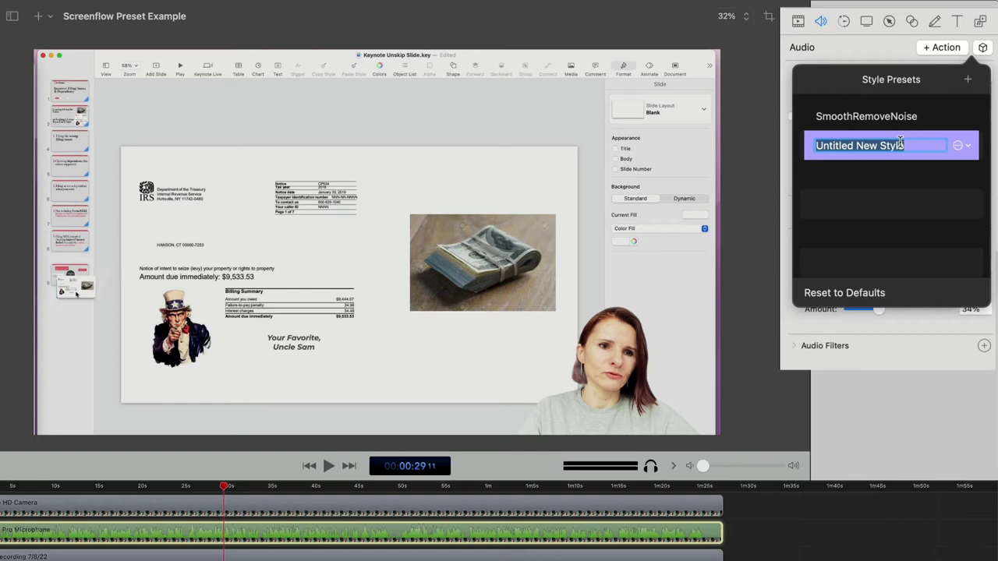
{"action": "type", "text": "Test"}
{"action": "key", "text": "Return"}
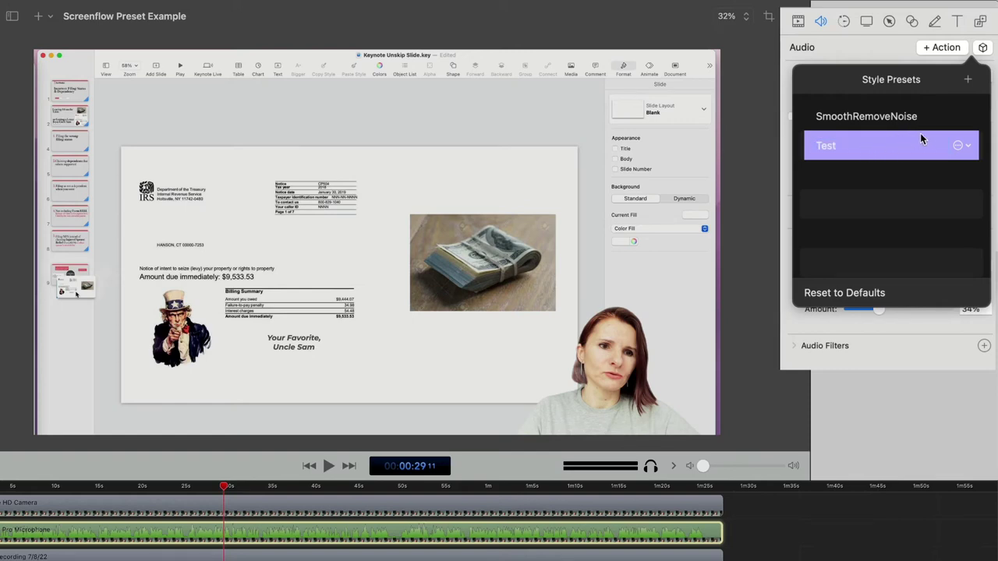
{"action": "key", "text": "Escape"}
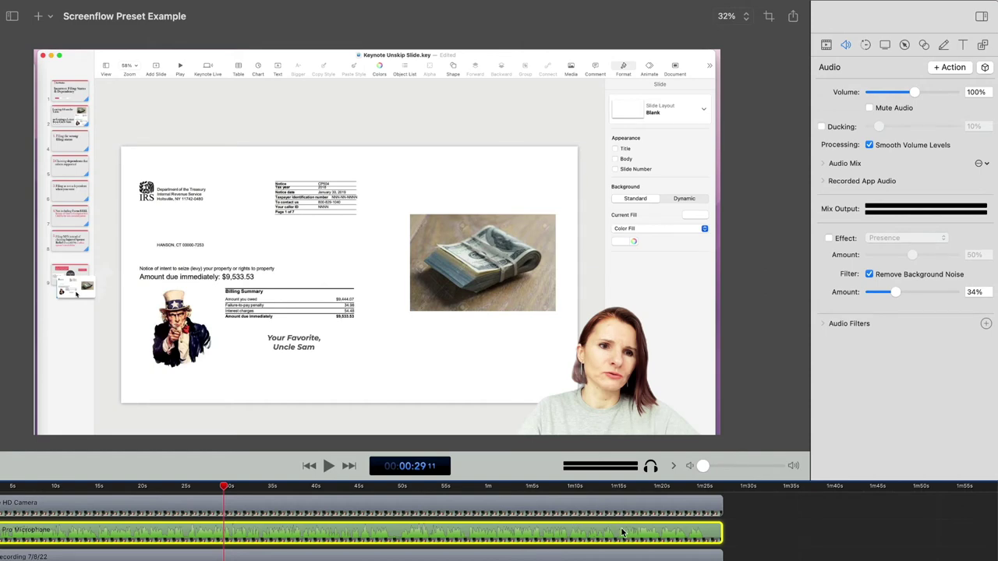
{"action": "left_click", "coordinate": [985, 68]}
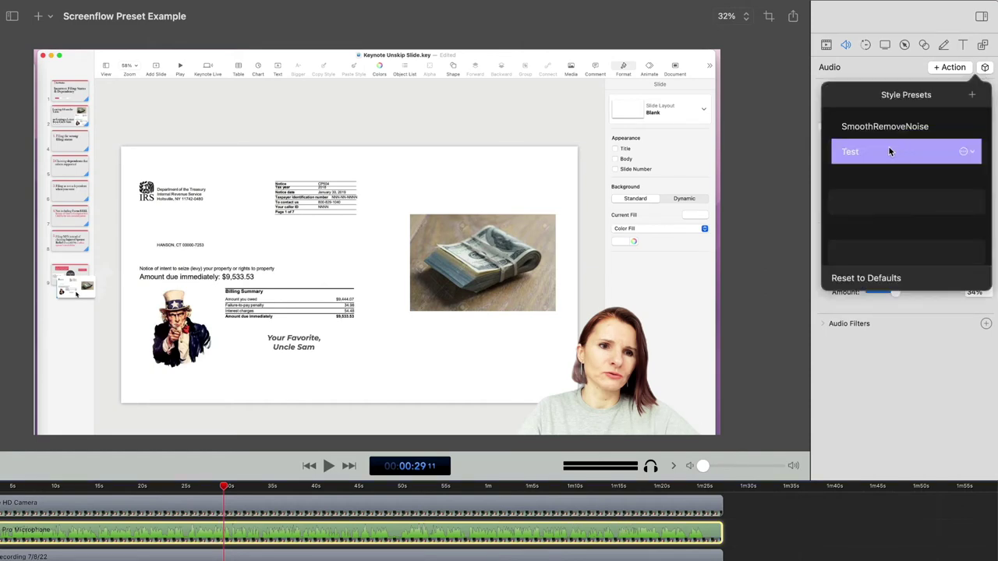
{"action": "left_click", "coordinate": [784, 205]}
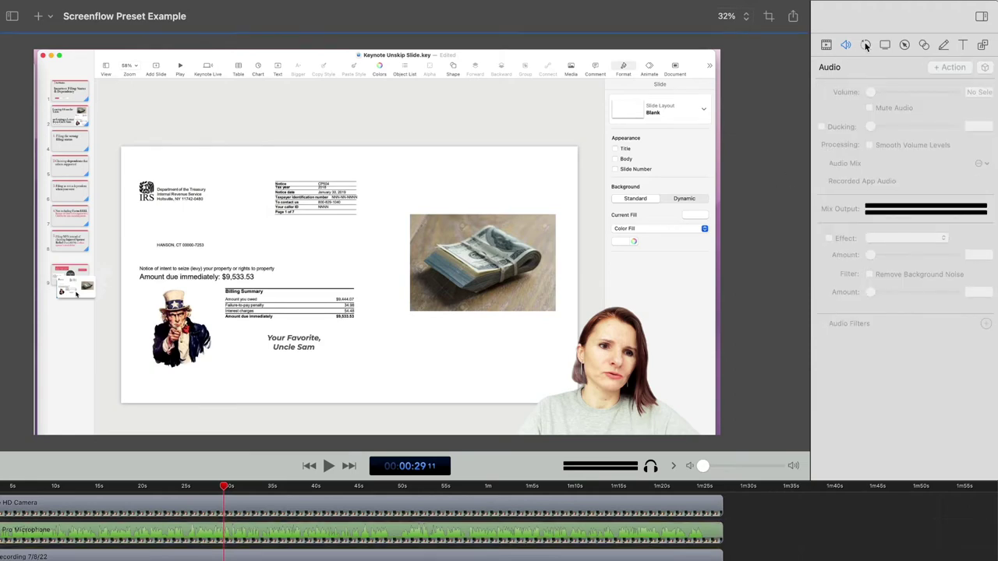
Step: Add a callout action to the screen recording clip
{"action": "left_click", "coordinate": [904, 45]}
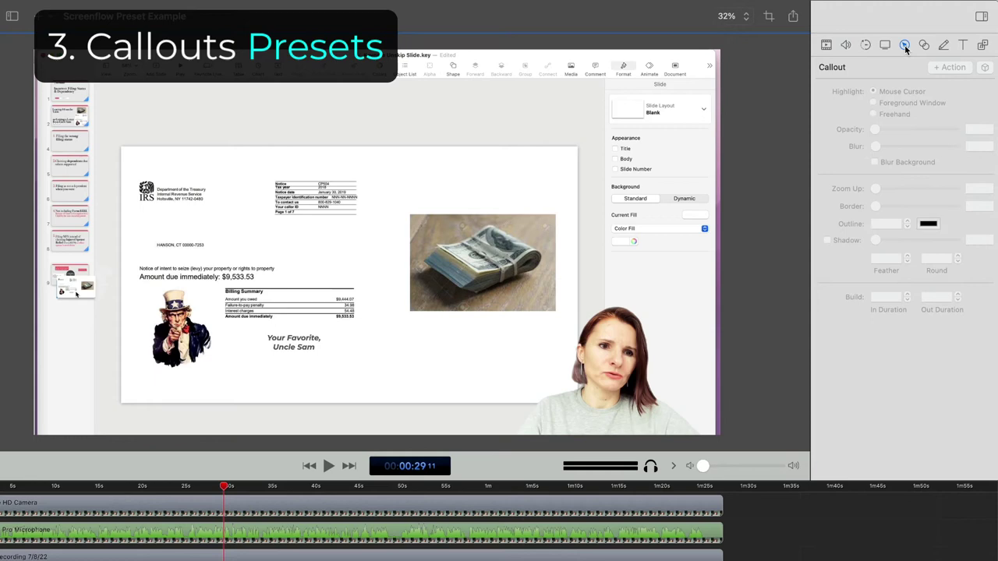
{"action": "left_click", "coordinate": [563, 557]}
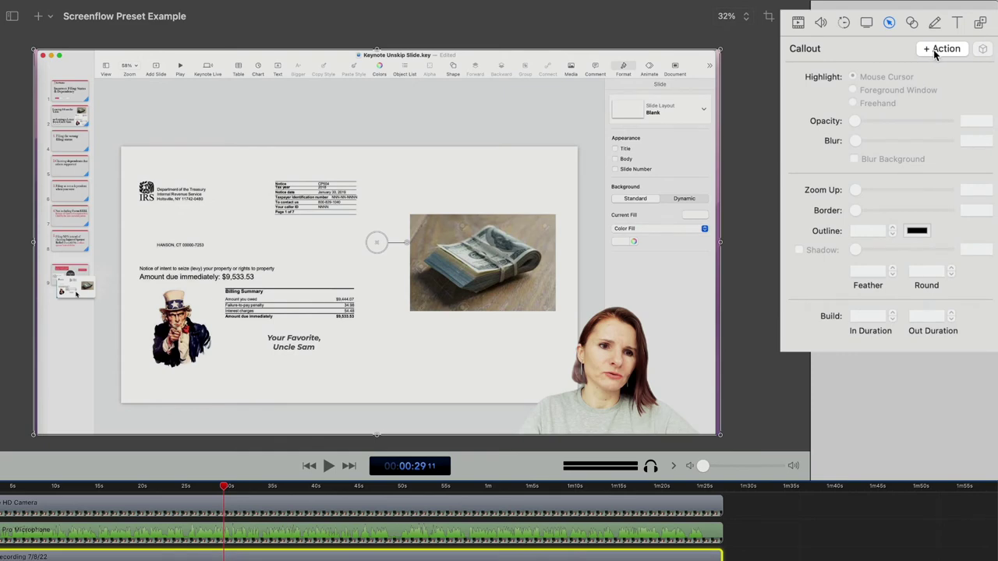
{"action": "left_click", "coordinate": [933, 49]}
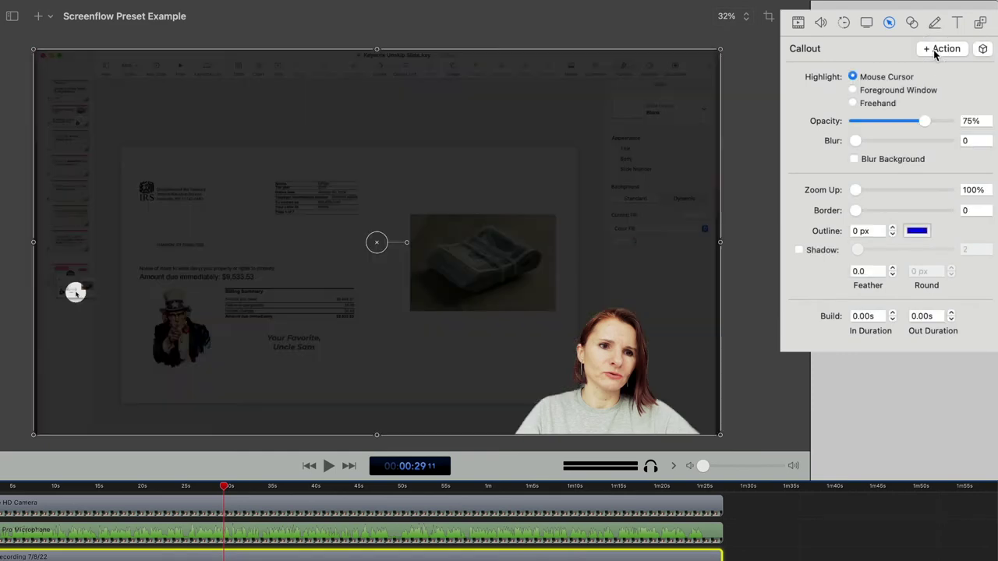
{"action": "left_click", "coordinate": [984, 49]}
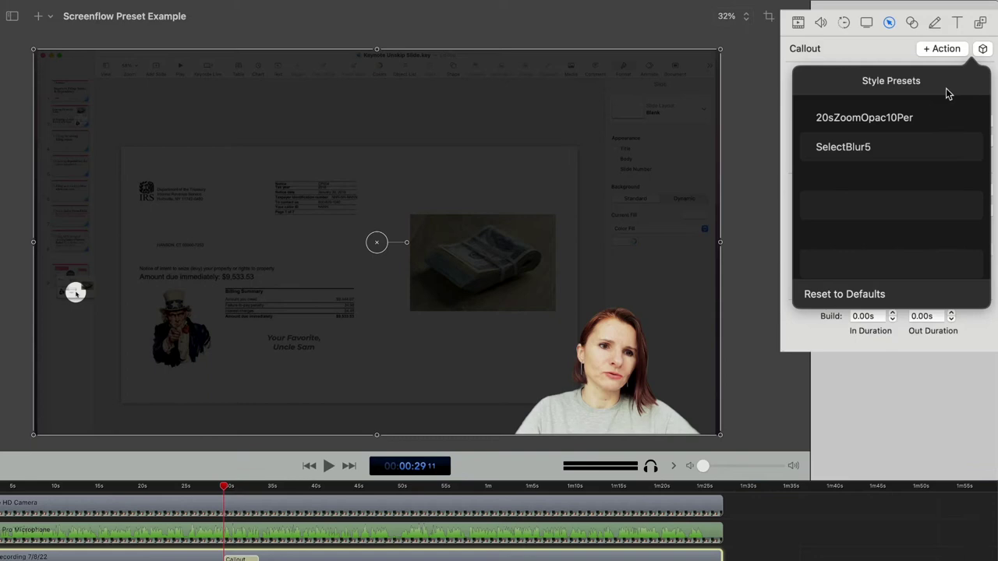
{"action": "left_click", "coordinate": [847, 53]}
Step: Make the callout freehand with 10% opacity, no blur, 153% zoom and 0.20s in/out builds
{"action": "left_click", "coordinate": [853, 102]}
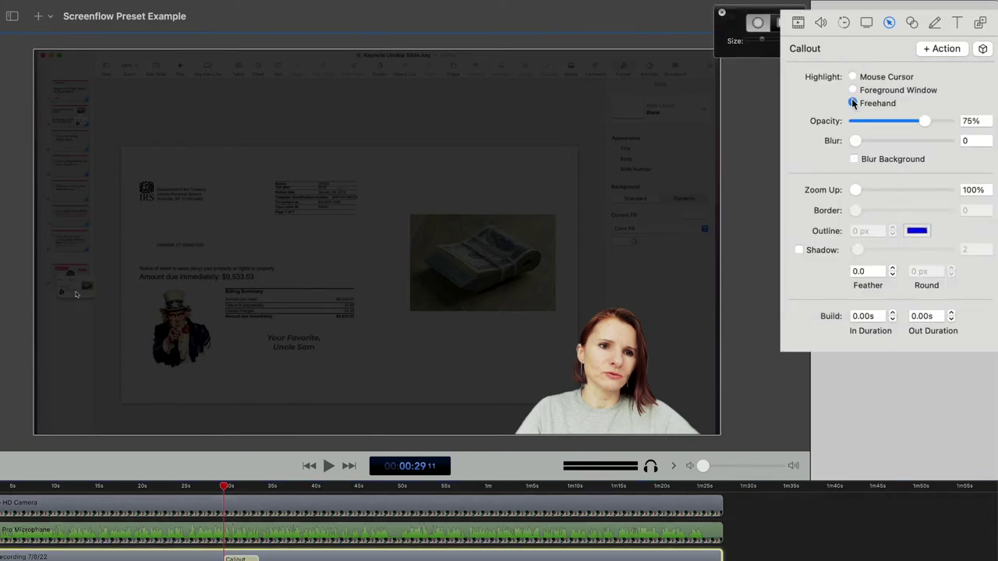
{"action": "left_click_drag", "start_coordinate": [926, 126], "coordinate": [864, 127]}
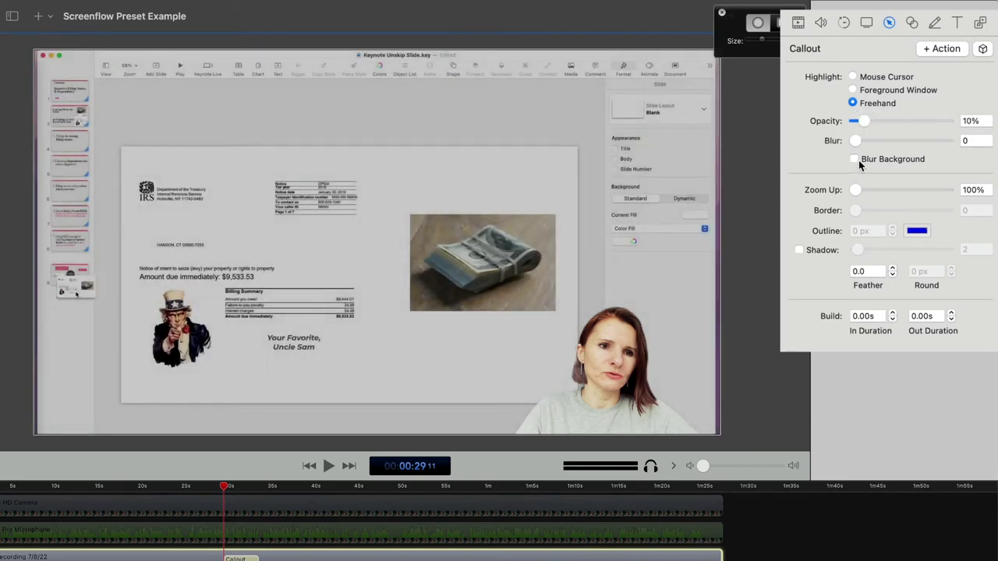
{"action": "left_click", "coordinate": [855, 159]}
{"action": "left_click_drag", "start_coordinate": [858, 195], "coordinate": [870, 197]}
{"action": "left_click", "coordinate": [893, 312]}
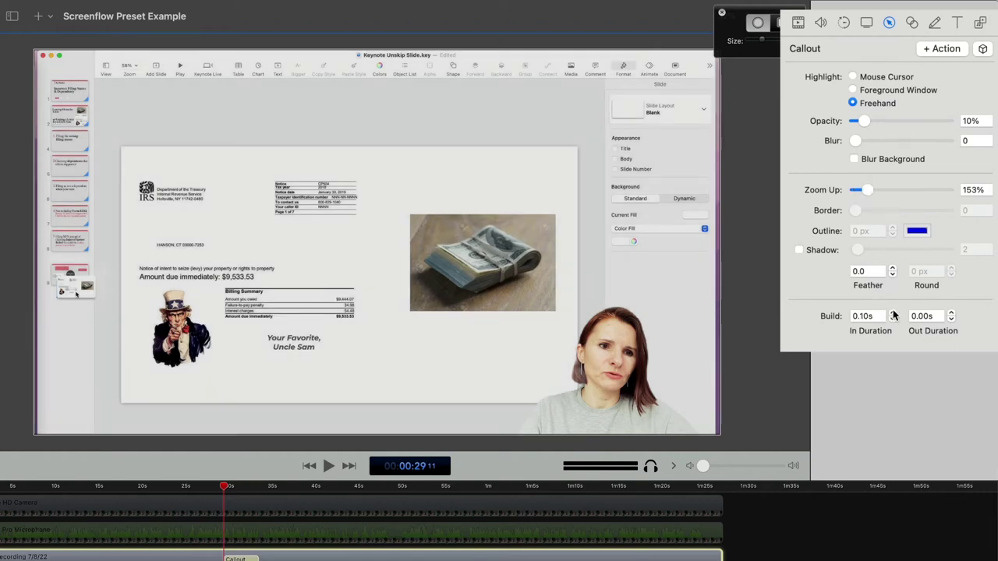
{"action": "left_click", "coordinate": [893, 313]}
{"action": "left_click", "coordinate": [952, 312]}
{"action": "left_click", "coordinate": [951, 313]}
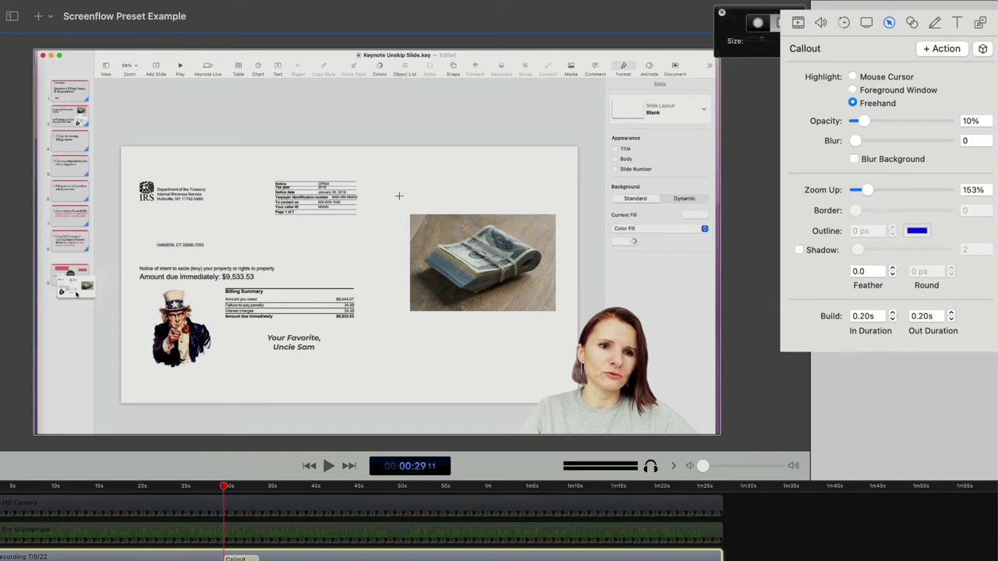
Step: Save the callout settings as a style preset named Test
{"action": "left_click", "coordinate": [984, 49]}
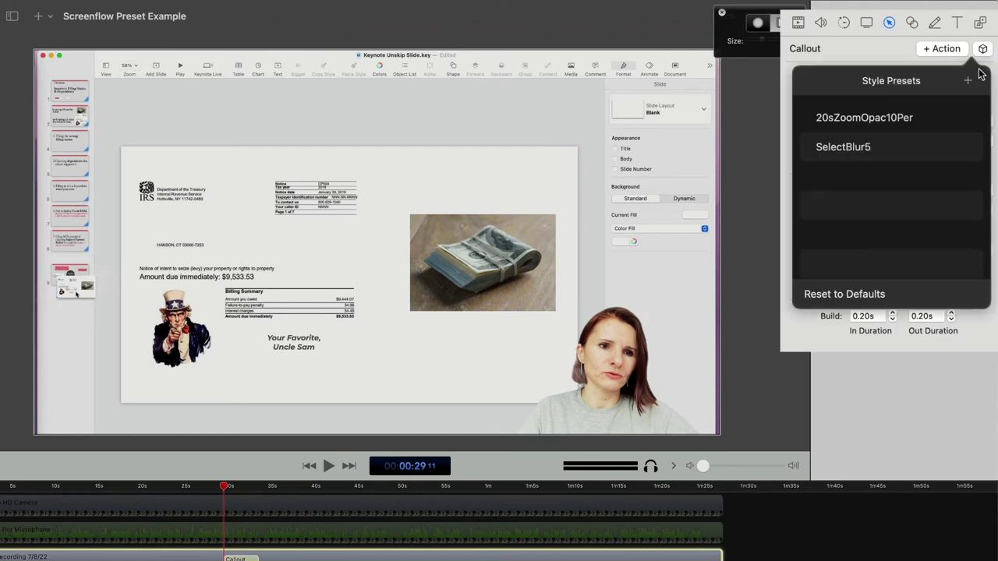
{"action": "left_click", "coordinate": [968, 81]}
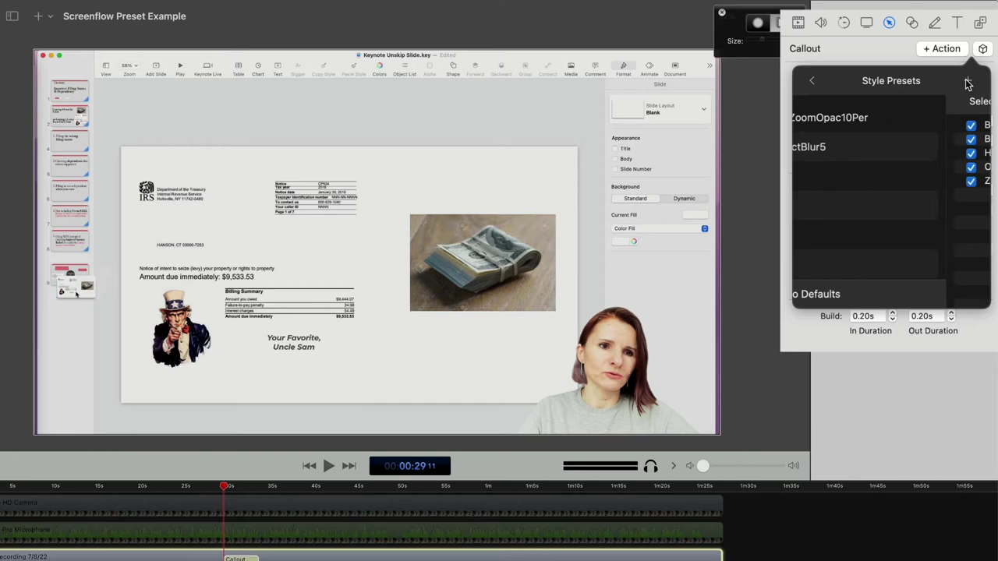
{"action": "left_click", "coordinate": [968, 81]}
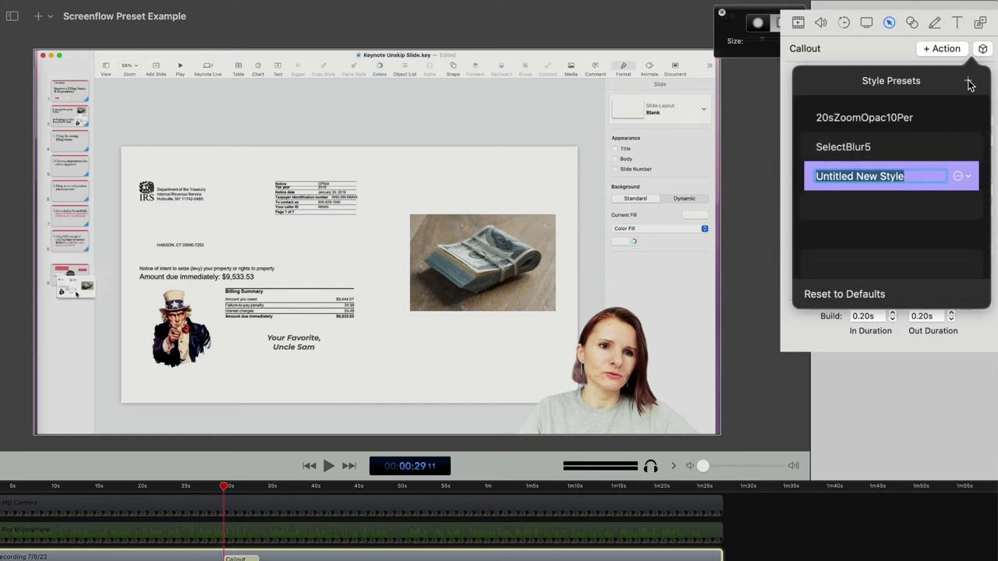
{"action": "type", "text": "Test"}
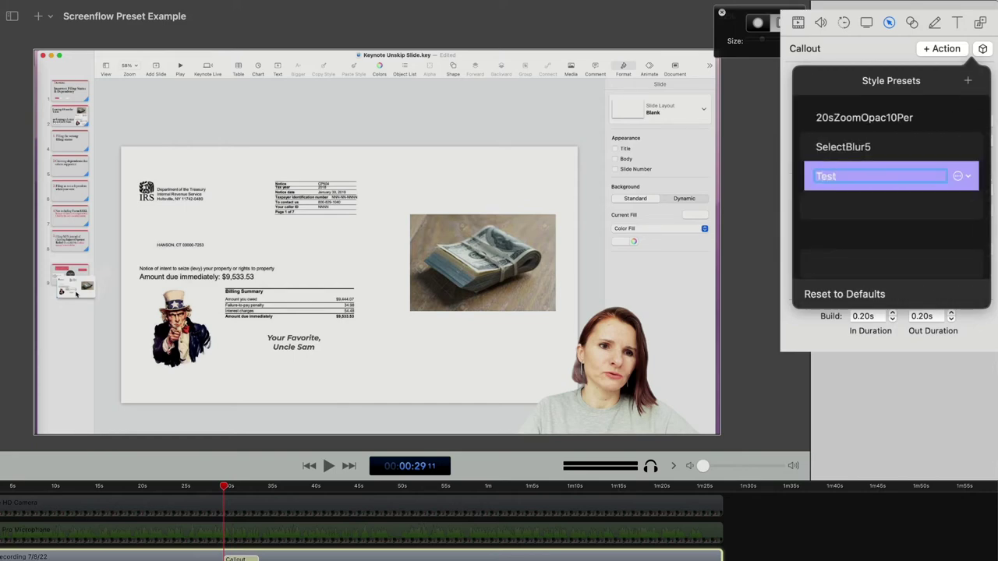
{"action": "key", "text": "Return"}
{"action": "left_click", "coordinate": [816, 402]}
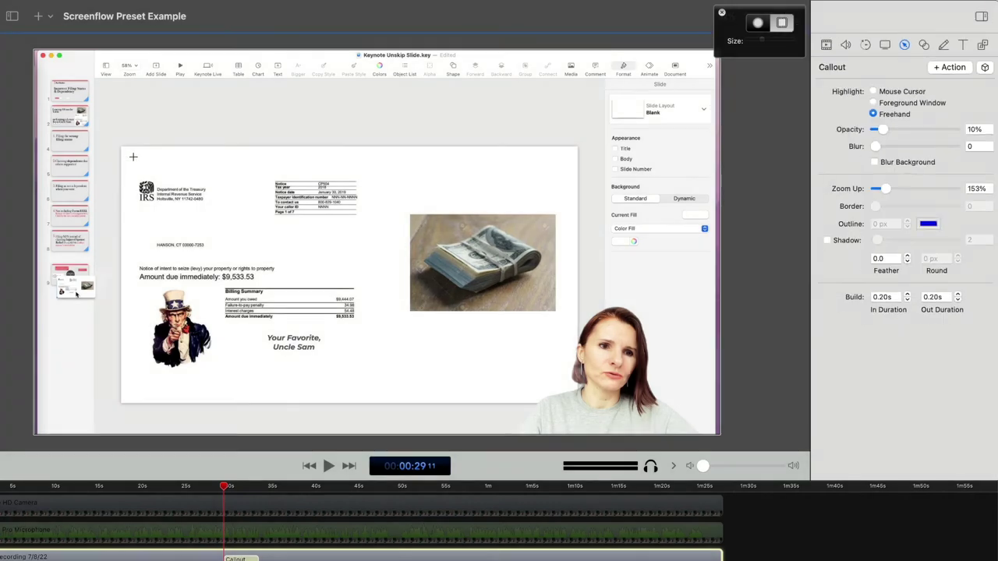
Step: Draw the freehand highlight over the IRS notice's header and amount-due area and preview it
{"action": "left_click_drag", "start_coordinate": [144, 154], "coordinate": [359, 287]}
{"action": "left_click", "coordinate": [329, 467]}
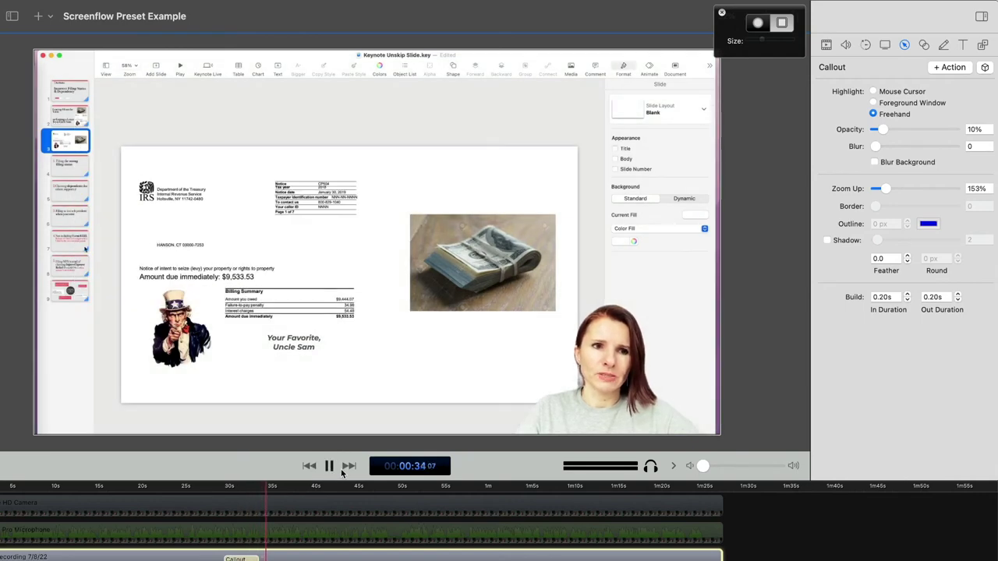
{"action": "key", "text": "space"}
{"action": "key", "text": "Left"}
{"action": "key", "text": "Left"}
{"action": "key", "text": "Left"}
{"action": "key", "text": "Left"}
{"action": "key", "text": "Left"}
{"action": "key", "text": "Left"}
{"action": "key", "text": "Left"}
{"action": "key", "text": "Left"}
{"action": "key", "text": "Left"}
{"action": "key", "text": "Left"}
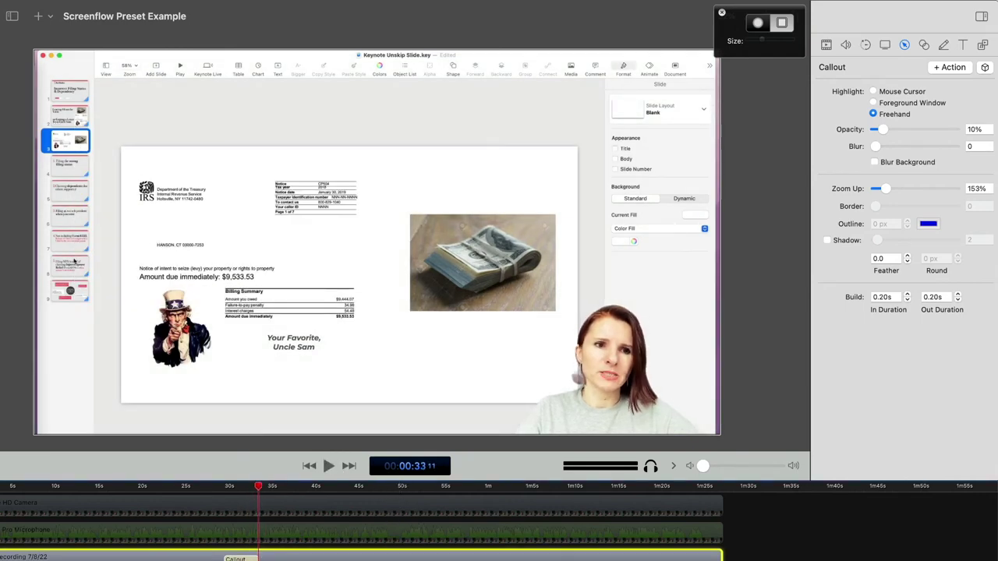
Step: At the 'Leaving $$ on the Table' slide near 0:48, add a callout using the Test preset
{"action": "left_click", "coordinate": [386, 488]}
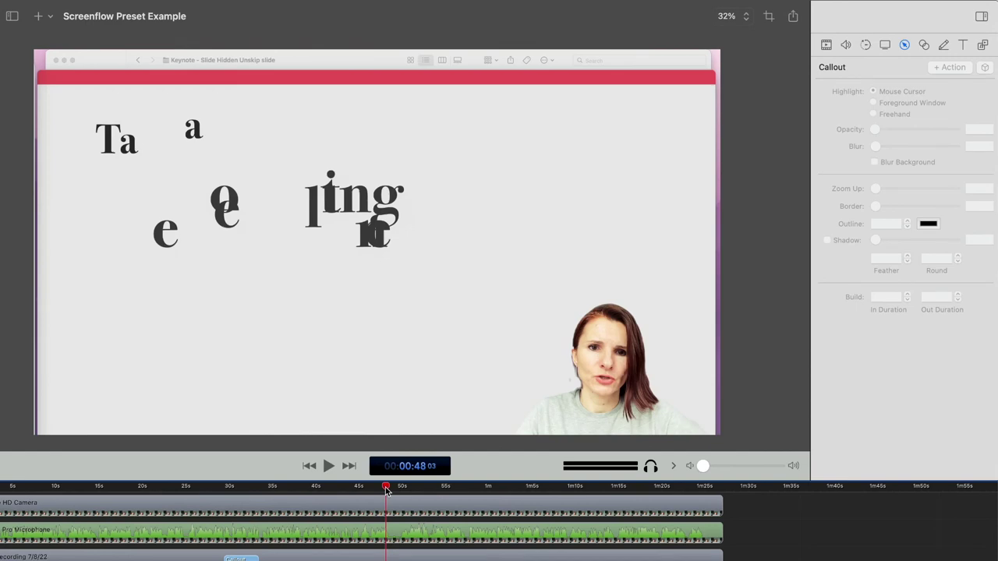
{"action": "left_click_drag", "start_coordinate": [385, 490], "coordinate": [404, 493]}
{"action": "left_click", "coordinate": [377, 243]}
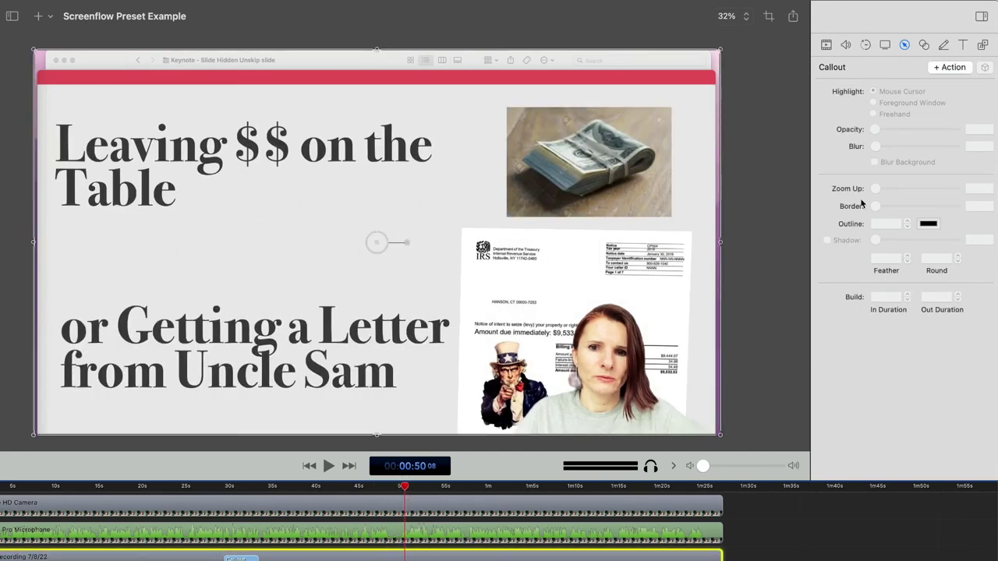
{"action": "left_click", "coordinate": [947, 70]}
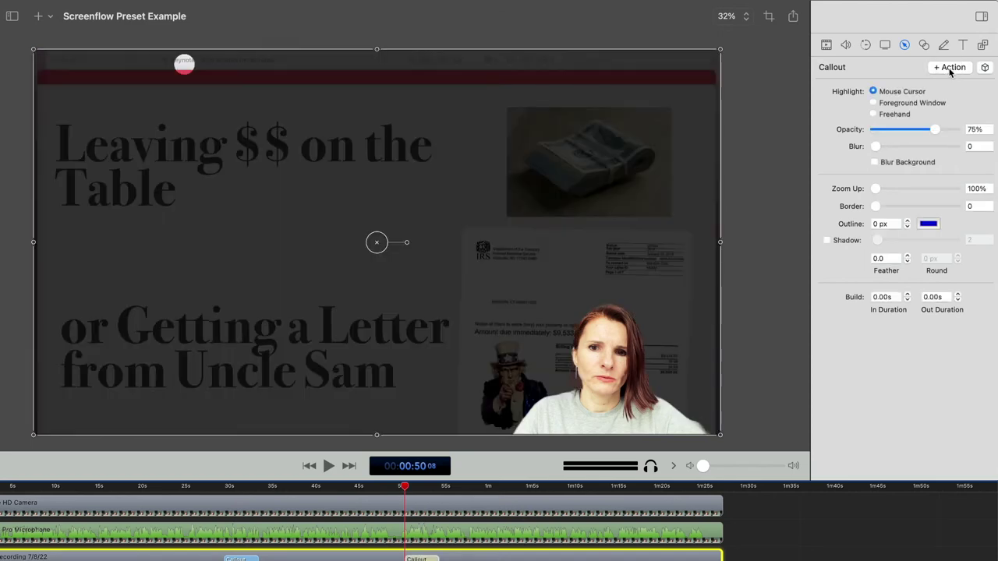
{"action": "left_click", "coordinate": [985, 68]}
{"action": "left_click", "coordinate": [891, 174]}
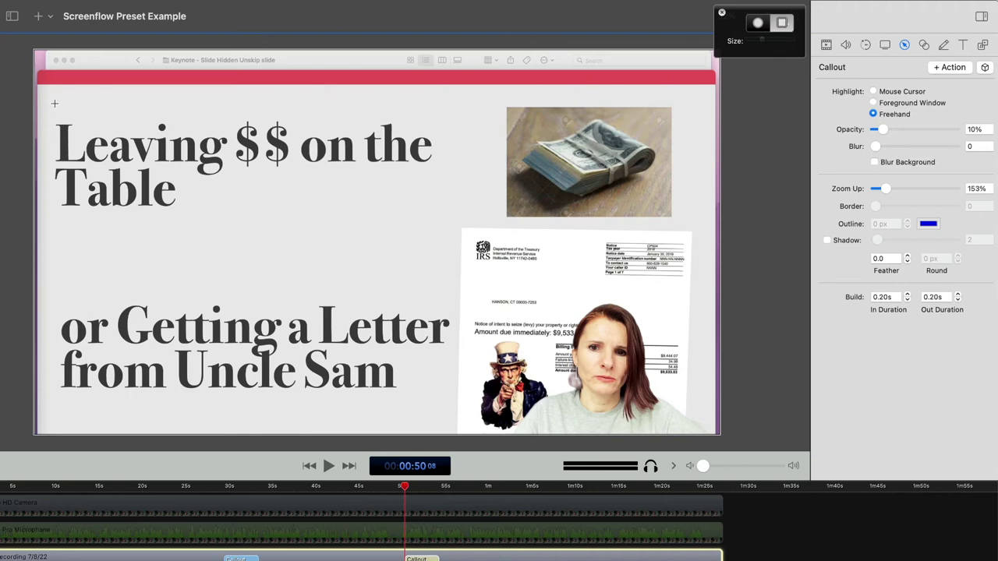
Step: Highlight the slide title area, preview it, and switch the highlight shape to rectangle
{"action": "left_click_drag", "start_coordinate": [54, 103], "coordinate": [438, 223]}
{"action": "left_click", "coordinate": [329, 465]}
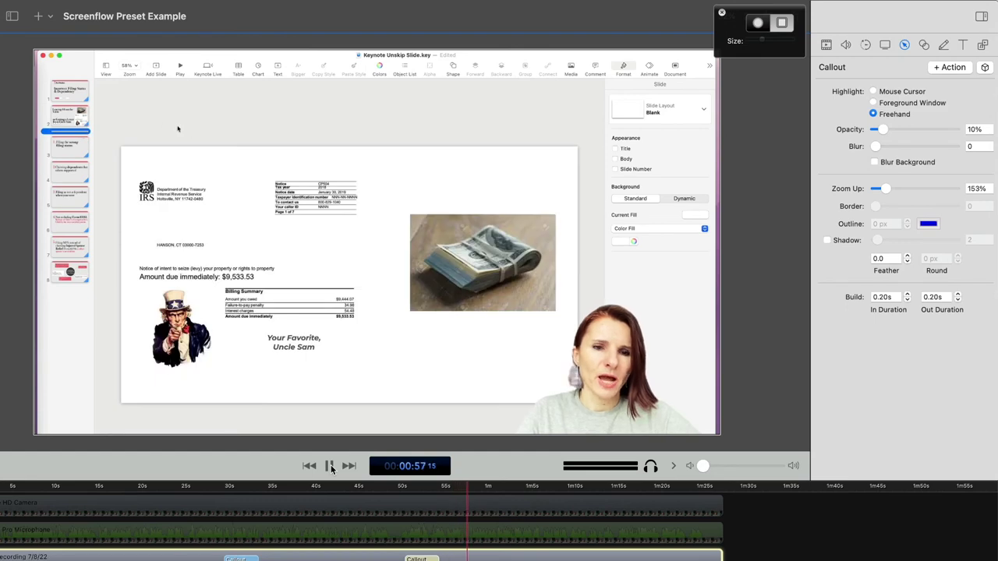
{"action": "left_click", "coordinate": [330, 466]}
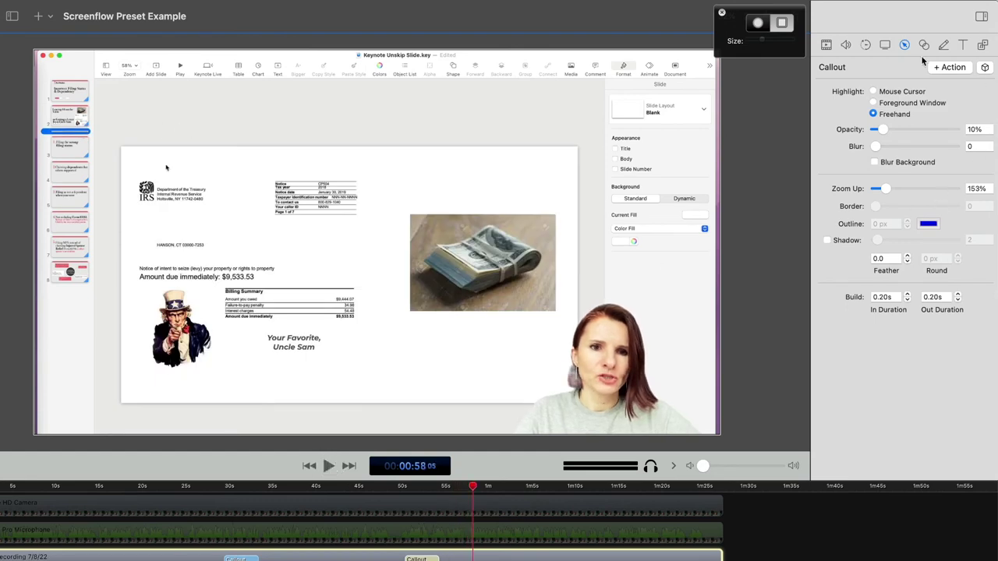
{"action": "left_click", "coordinate": [783, 24]}
Step: Add a new Text & Titles text clip at the playhead
{"action": "left_click", "coordinate": [963, 49]}
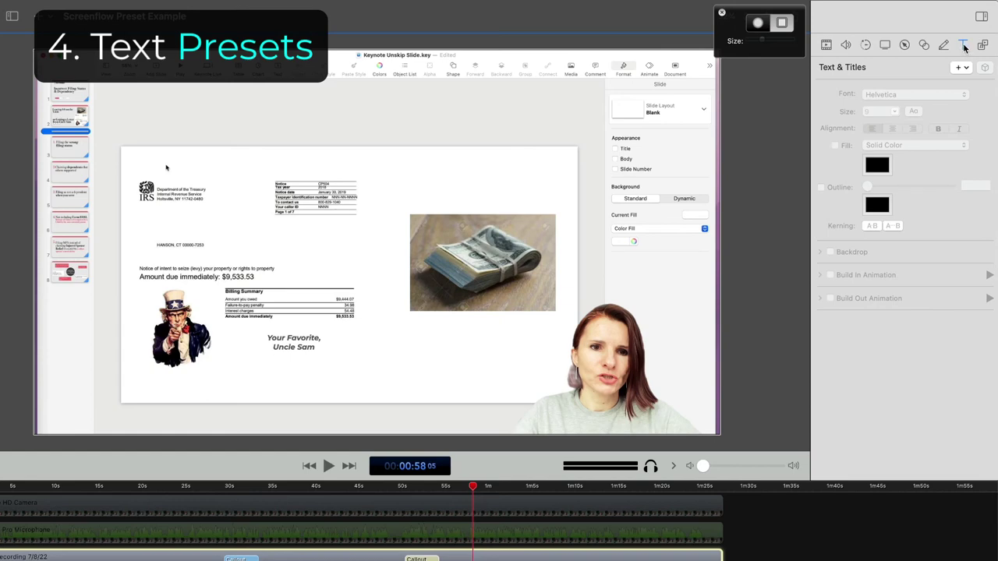
{"action": "left_click", "coordinate": [964, 68]}
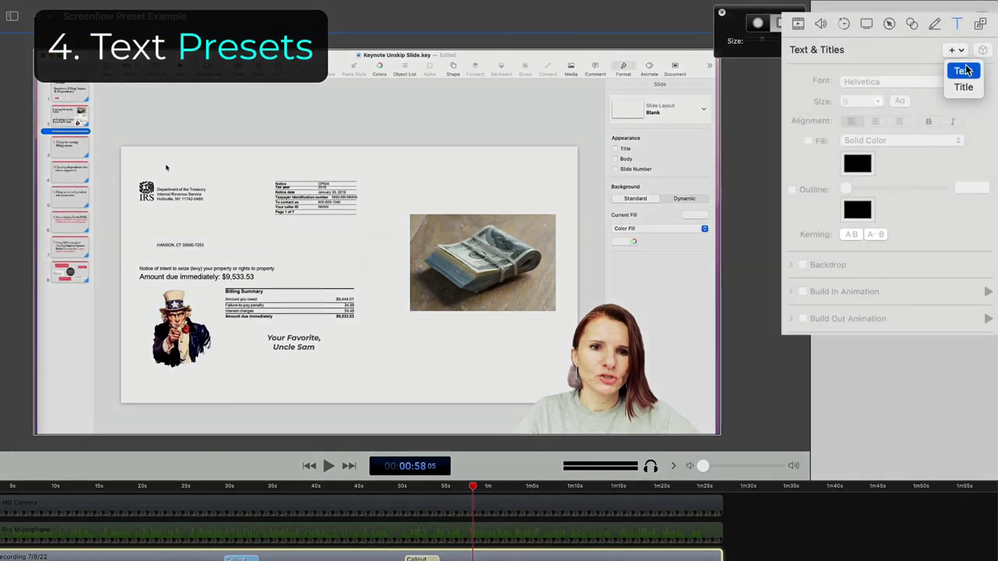
{"action": "left_click", "coordinate": [964, 71]}
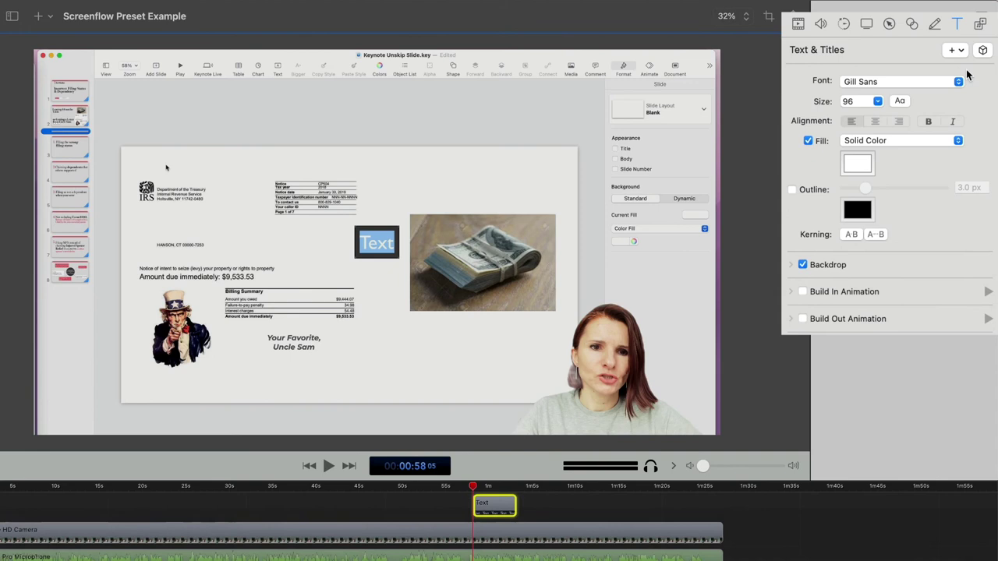
{"action": "left_click", "coordinate": [983, 51]}
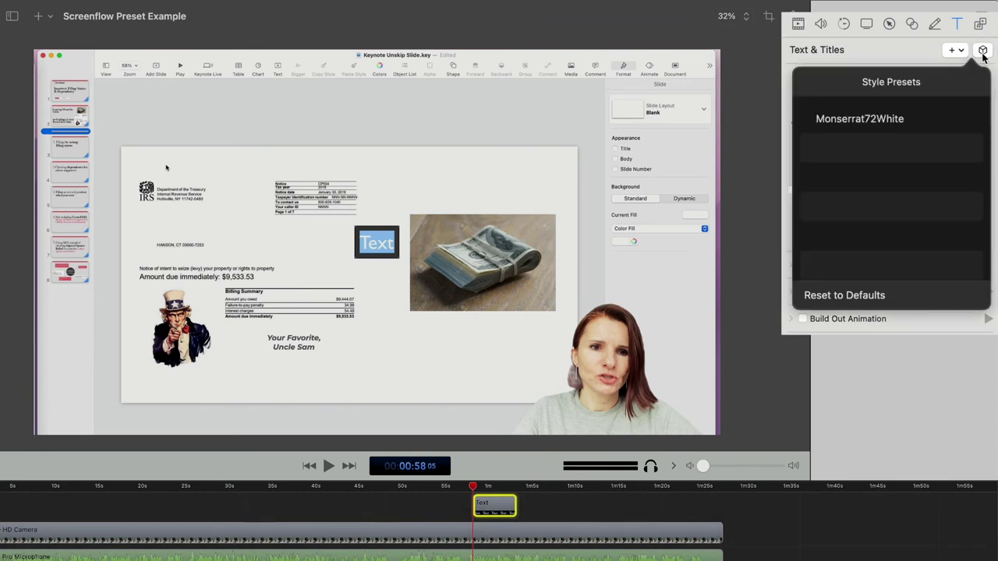
{"action": "left_click", "coordinate": [983, 51]}
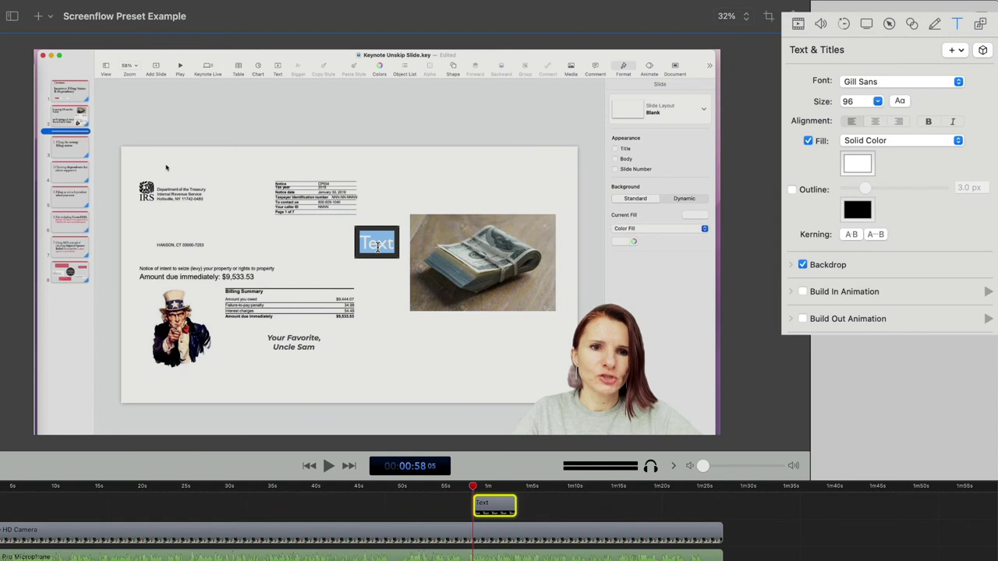
Step: Enter 'Sample Text', move the box to the top, and select the word Text
{"action": "type", "text": "Sampl"}
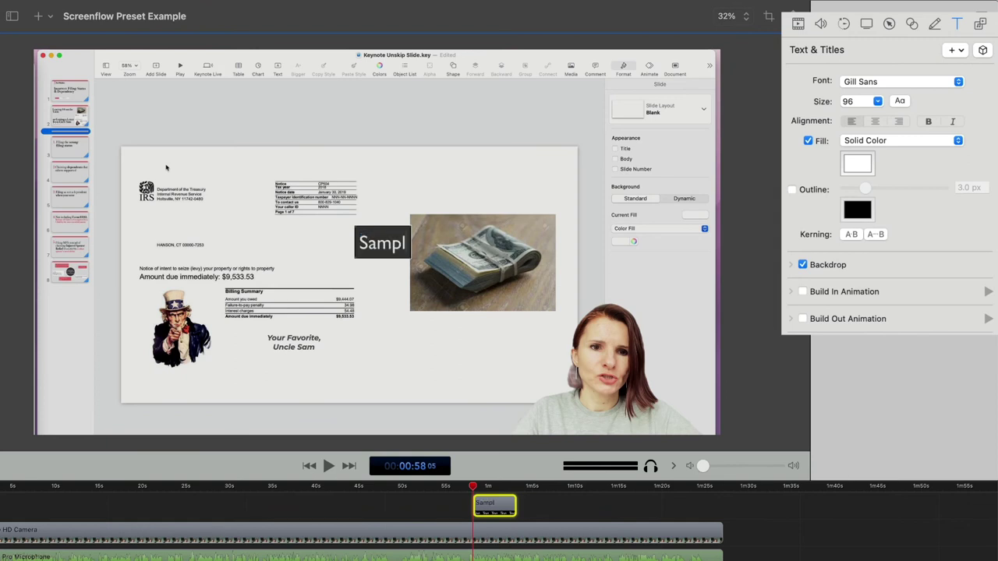
{"action": "type", "text": "e Text"}
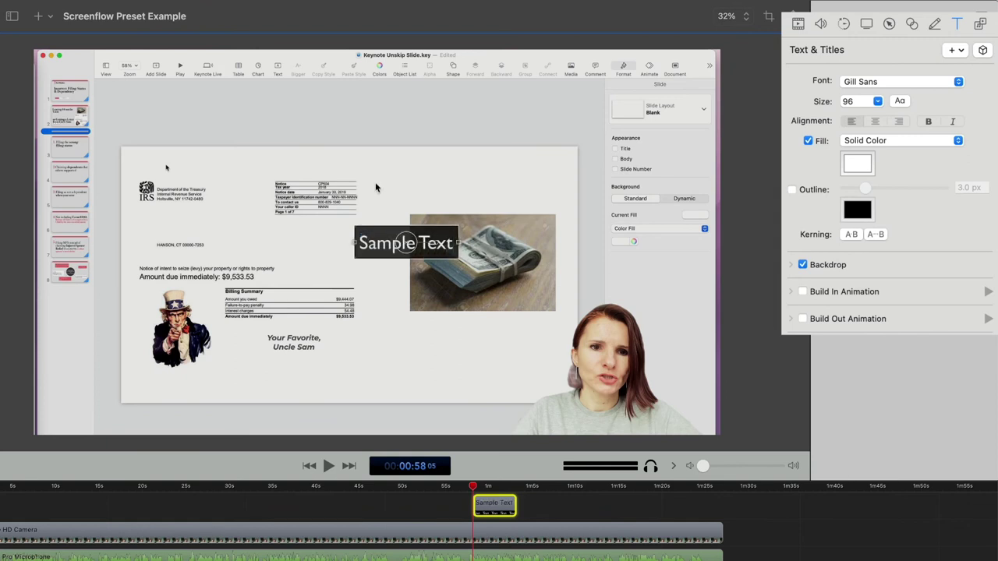
{"action": "left_click_drag", "start_coordinate": [373, 240], "coordinate": [309, 109]}
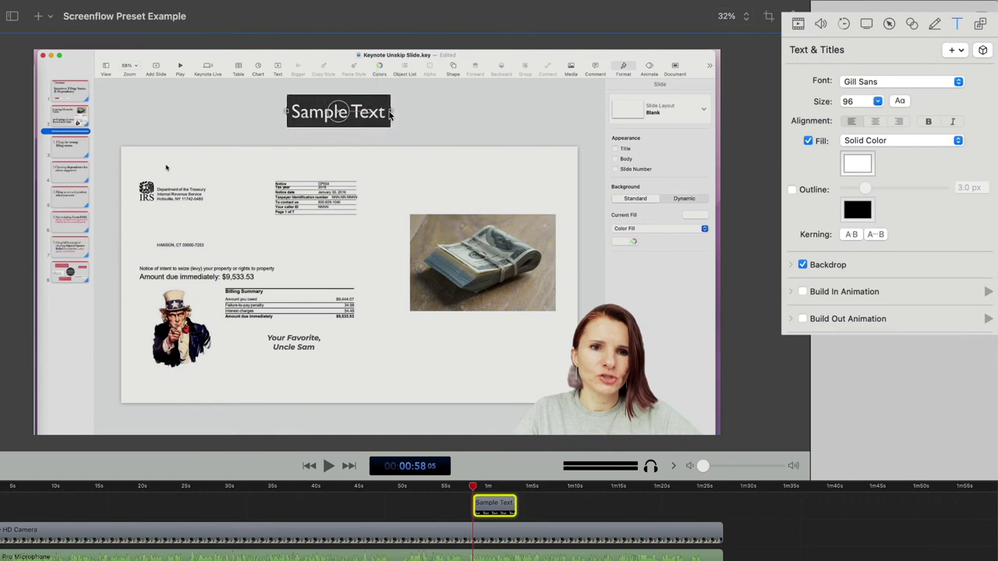
{"action": "double_click", "coordinate": [364, 117]}
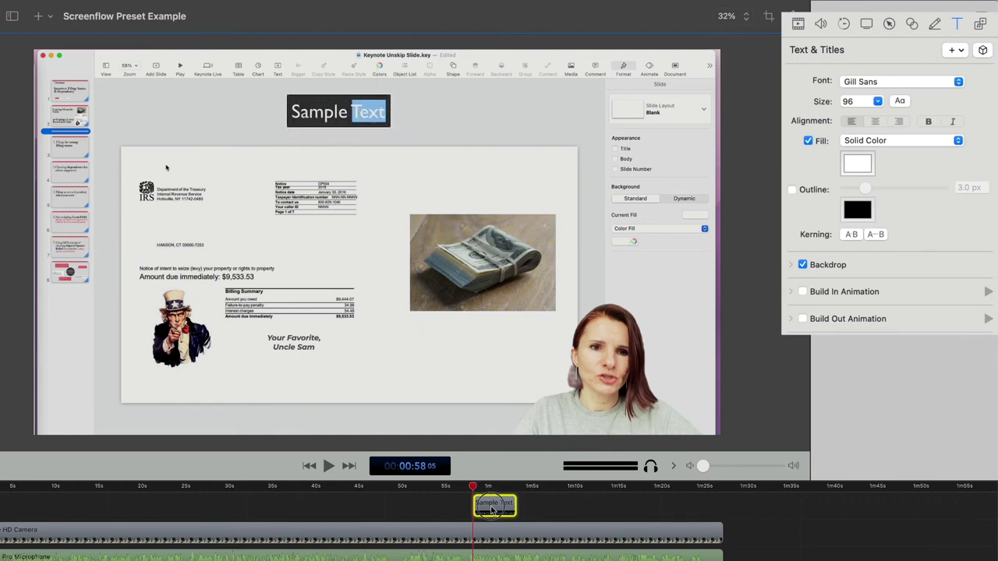
Step: Set the Sample Text clip's font to Montserrat at size 72
{"action": "left_click", "coordinate": [491, 511]}
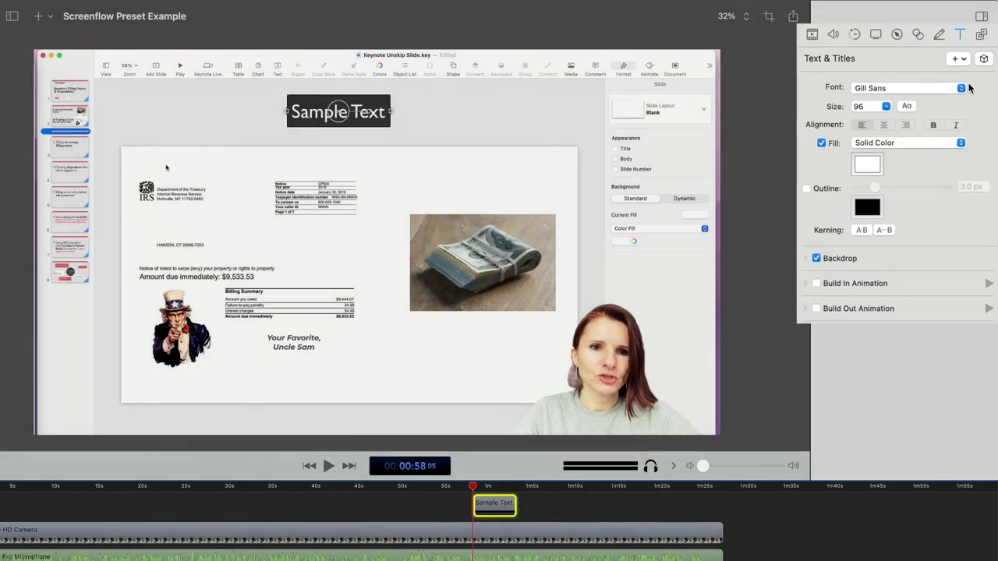
{"action": "left_click", "coordinate": [961, 88]}
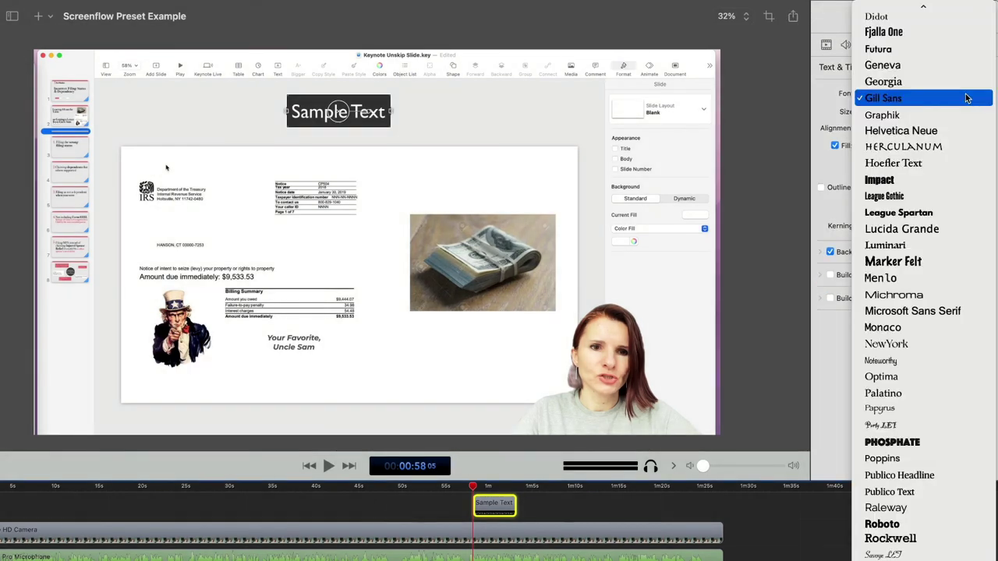
{"action": "scroll", "coordinate": [950, 61], "scroll_direction": "up", "scroll_amount": 10}
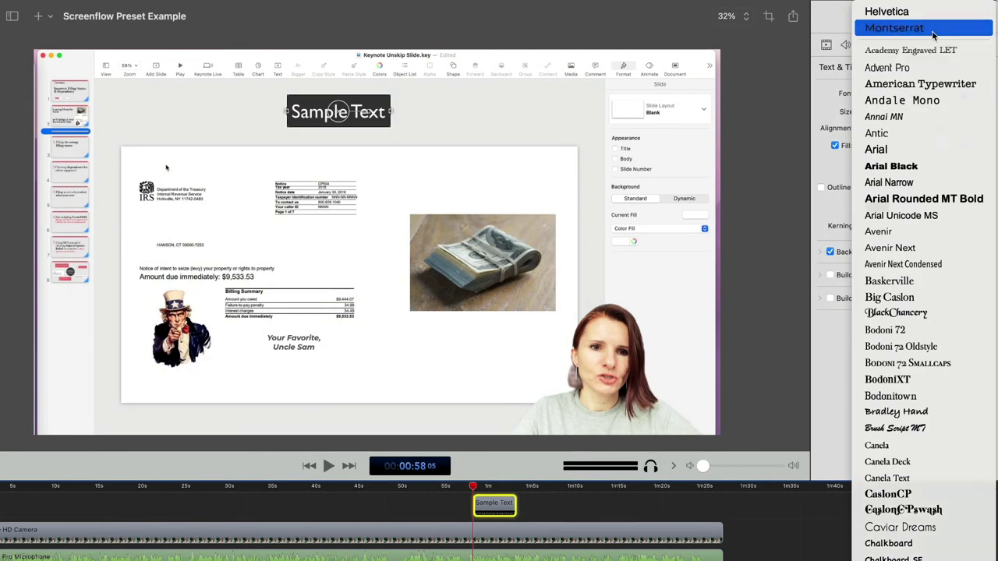
{"action": "left_click", "coordinate": [932, 30]}
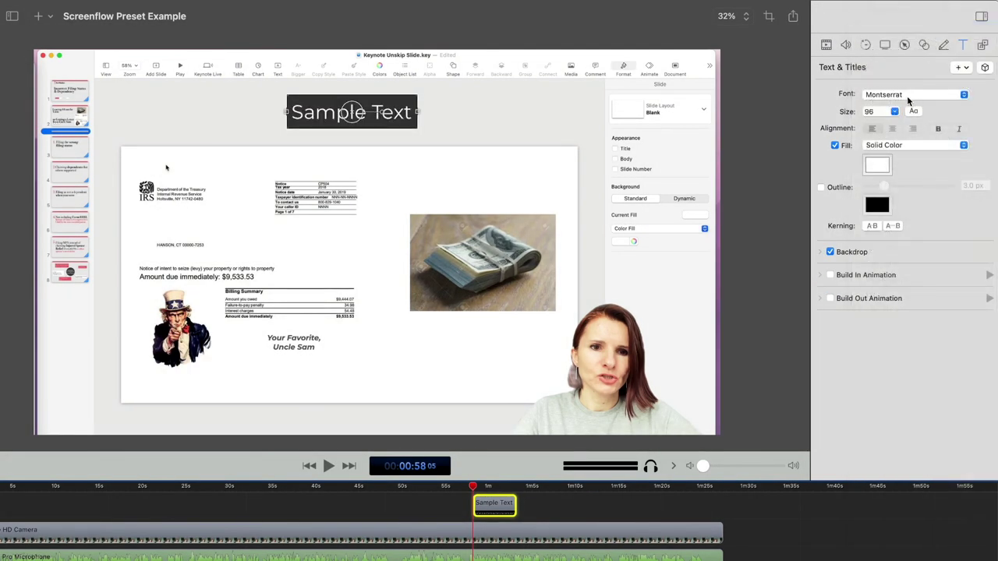
{"action": "left_click", "coordinate": [895, 112]}
{"action": "left_click", "coordinate": [886, 191]}
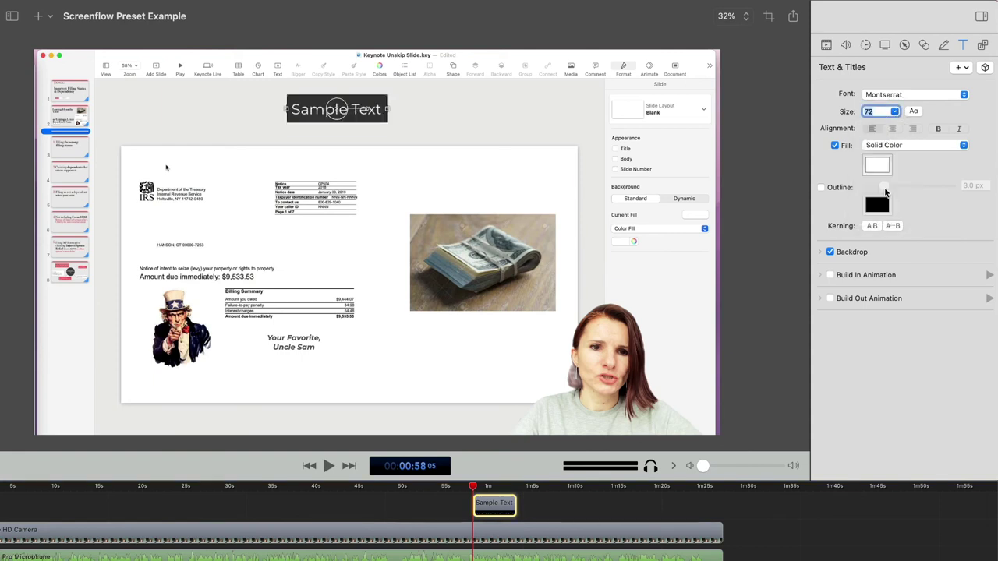
Step: Set the title backdrop colour opacity to 85%
{"action": "left_click", "coordinate": [877, 167]}
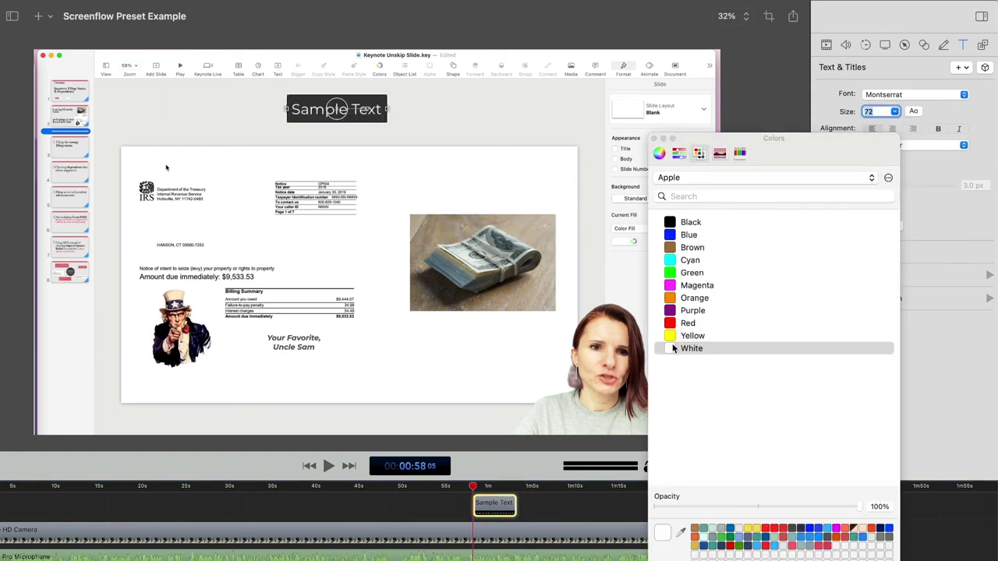
{"action": "left_click", "coordinate": [654, 139]}
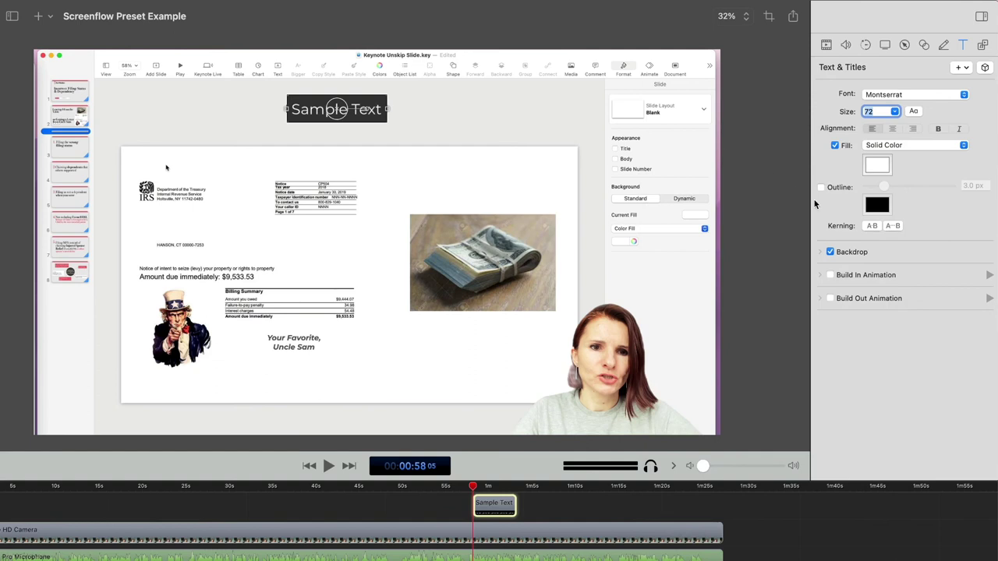
{"action": "left_click", "coordinate": [830, 252]}
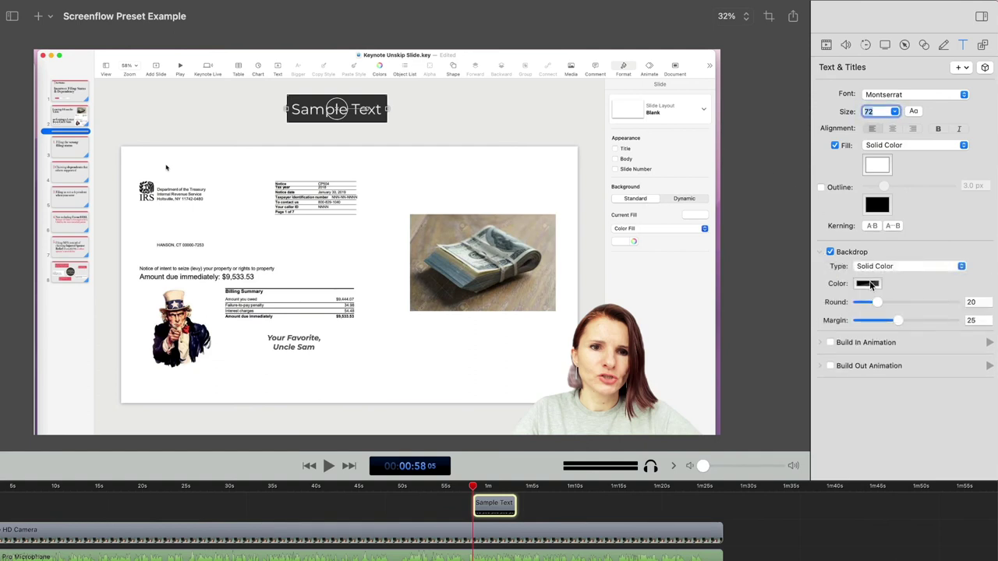
{"action": "left_click", "coordinate": [871, 284]}
{"action": "left_click", "coordinate": [866, 506]}
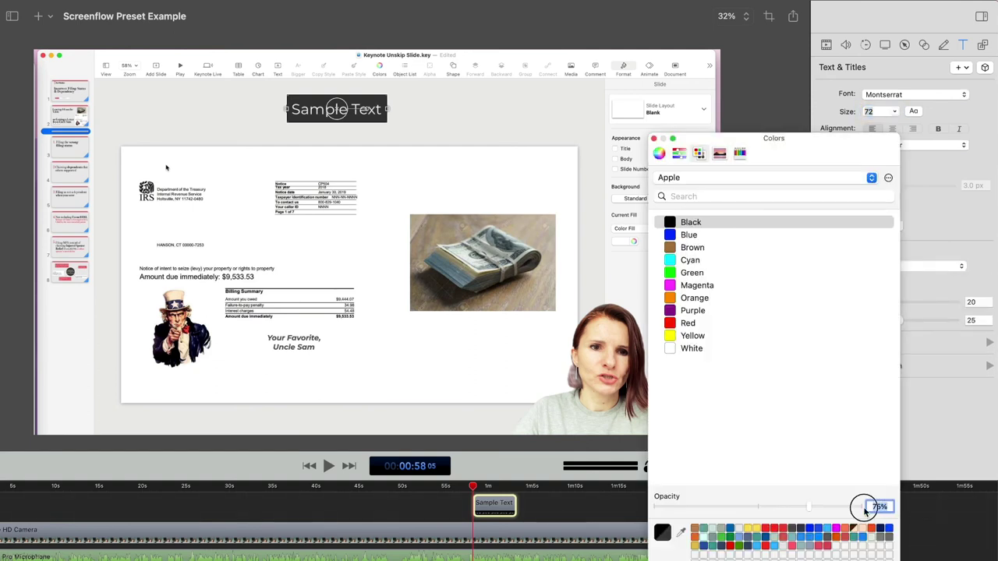
{"action": "type", "text": "5"}
{"action": "key", "text": "Return"}
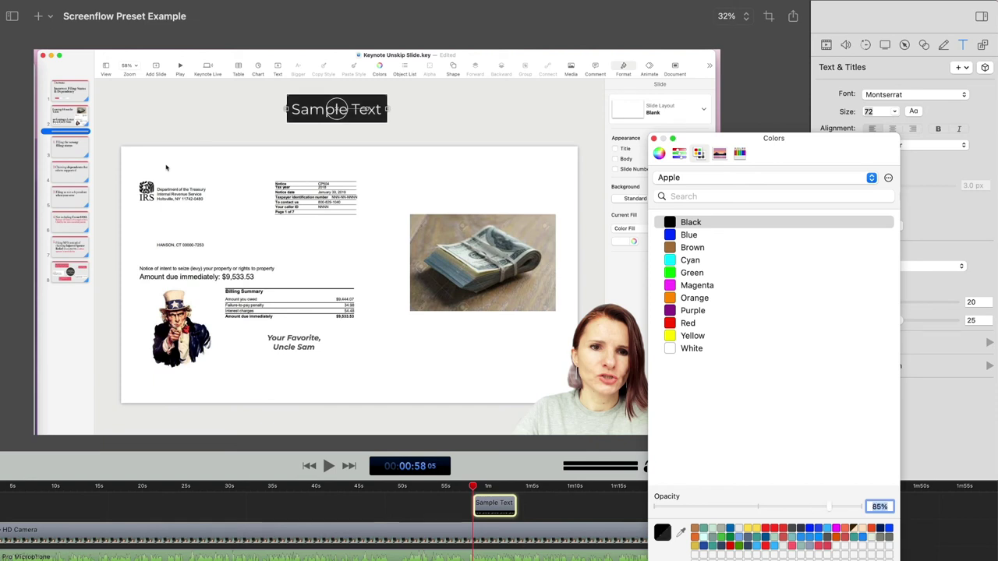
{"action": "left_click", "coordinate": [654, 139]}
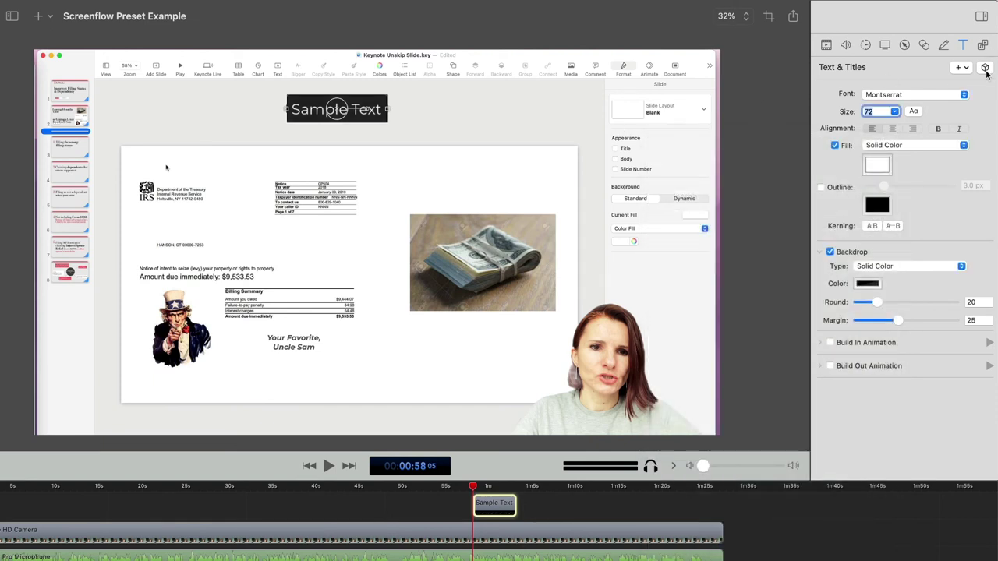
Step: Save the current backdrop and text properties as a style preset named Test
{"action": "left_click", "coordinate": [986, 71]}
{"action": "left_click", "coordinate": [973, 96]}
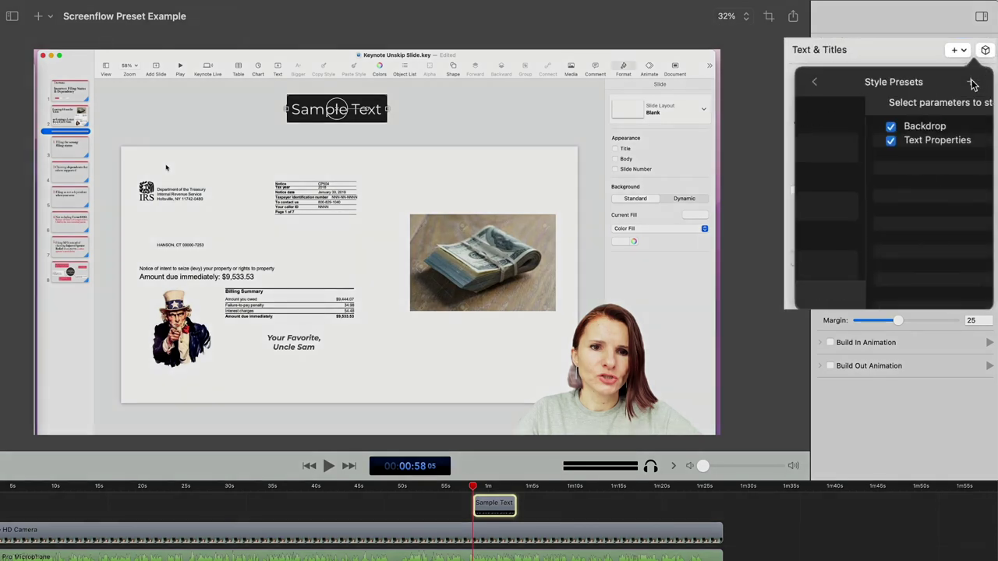
{"action": "left_click", "coordinate": [972, 83]}
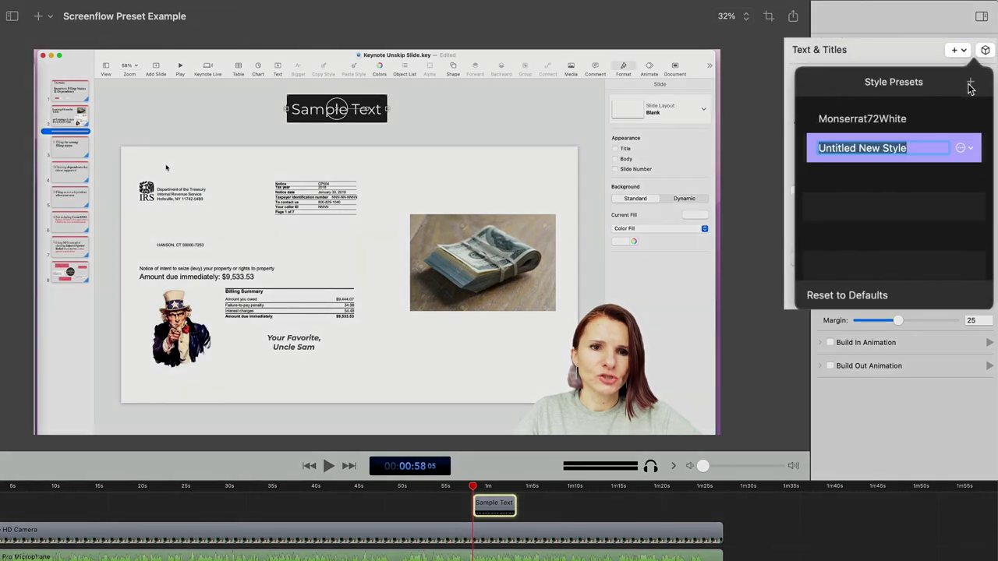
{"action": "type", "text": "Test"}
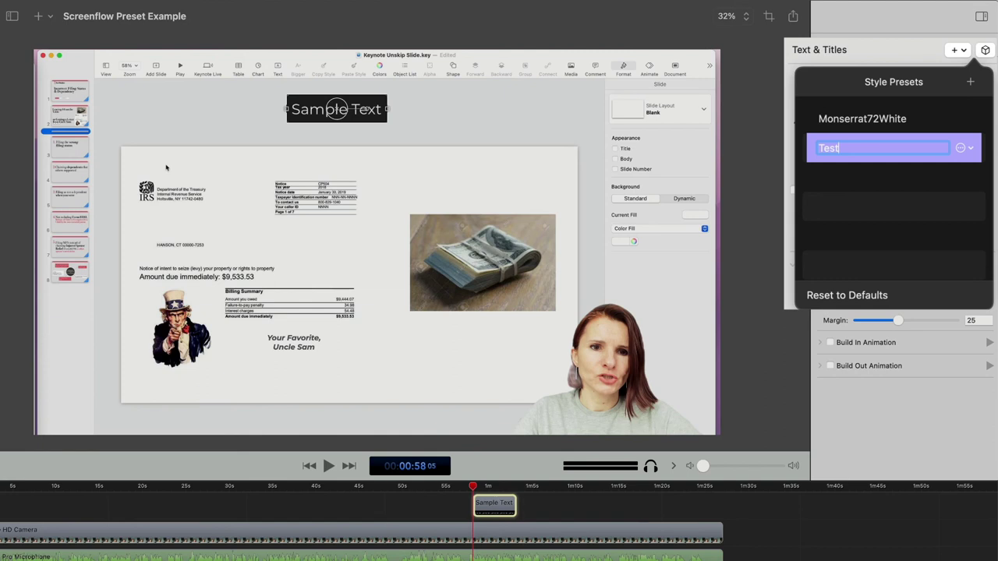
{"action": "key", "text": "Return"}
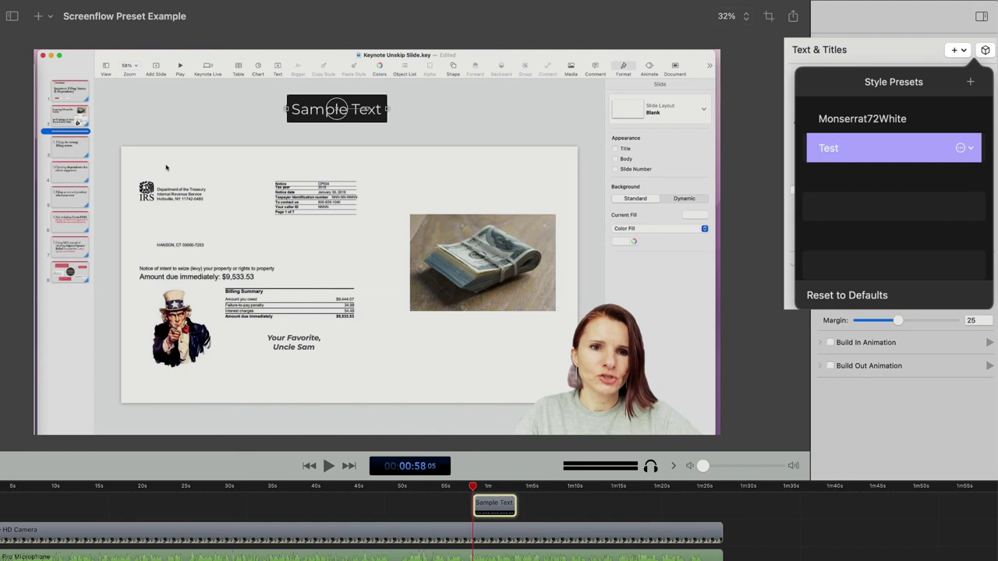
{"action": "left_click", "coordinate": [922, 52]}
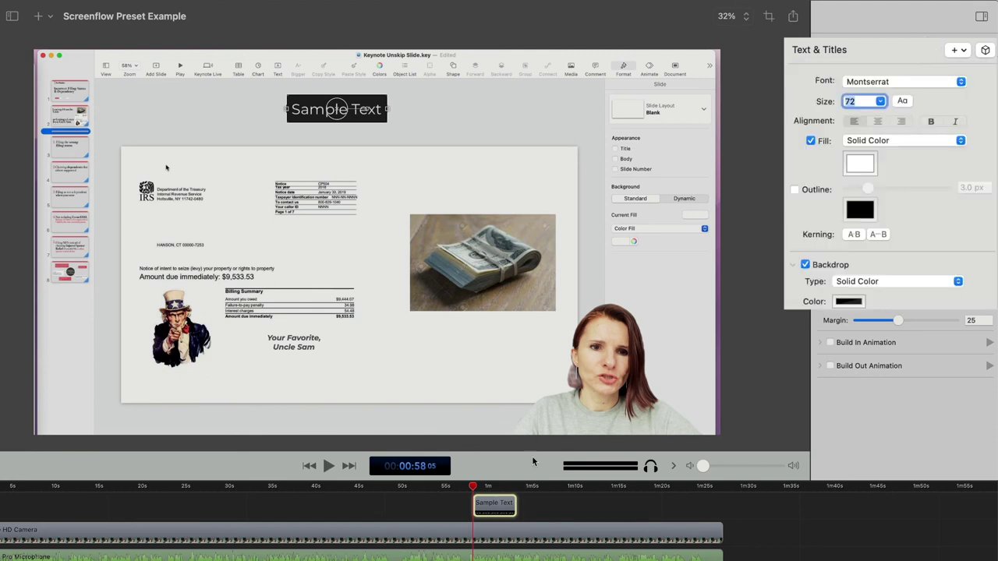
{"action": "left_click", "coordinate": [573, 489]}
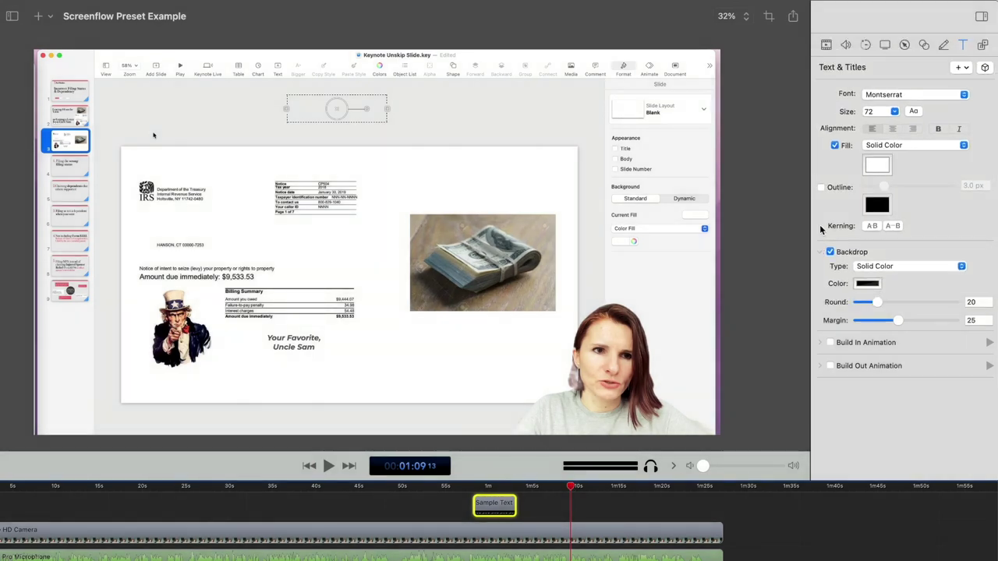
Step: Add a new Text clip near 01:10 and apply the Monserrat72White preset
{"action": "left_click", "coordinate": [964, 69]}
{"action": "left_click", "coordinate": [967, 86]}
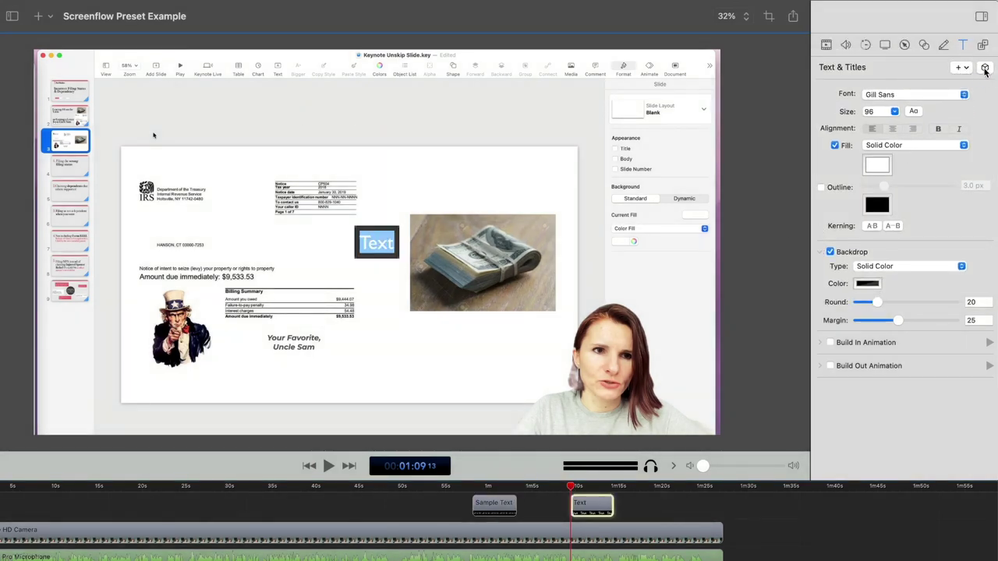
{"action": "left_click_drag", "start_coordinate": [573, 489], "coordinate": [583, 493]}
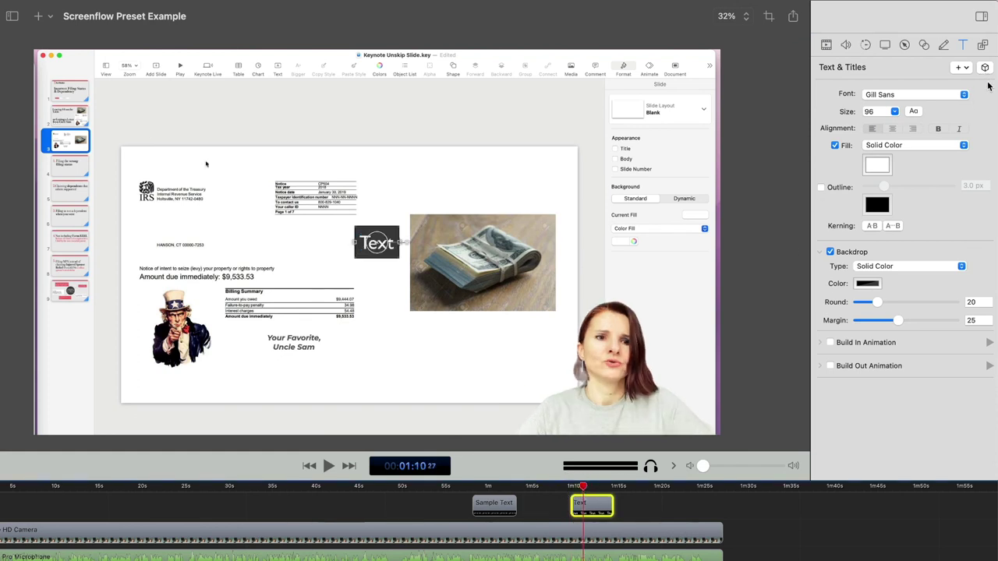
{"action": "left_click", "coordinate": [986, 69]}
{"action": "left_click", "coordinate": [896, 162]}
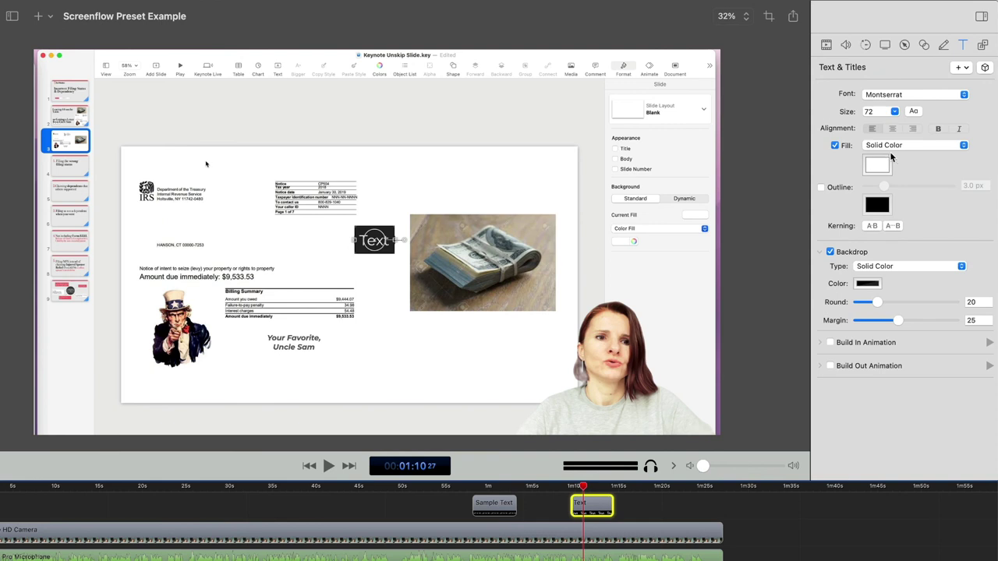
Step: Nudge the new text box up slightly and verify its backdrop colour and opacity
{"action": "left_click", "coordinate": [373, 243]}
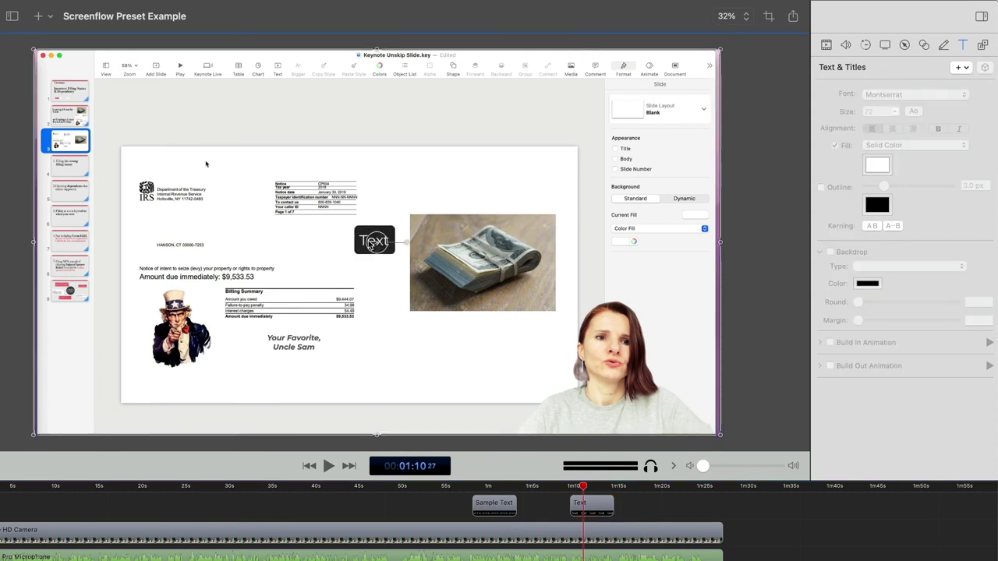
{"action": "mouse_move", "coordinate": [374, 242]}
{"action": "left_mouse_down"}
{"action": "mouse_move", "coordinate": [375, 165]}
{"action": "mouse_move", "coordinate": [374, 234]}
{"action": "left_mouse_up"}
{"action": "left_click", "coordinate": [608, 556]}
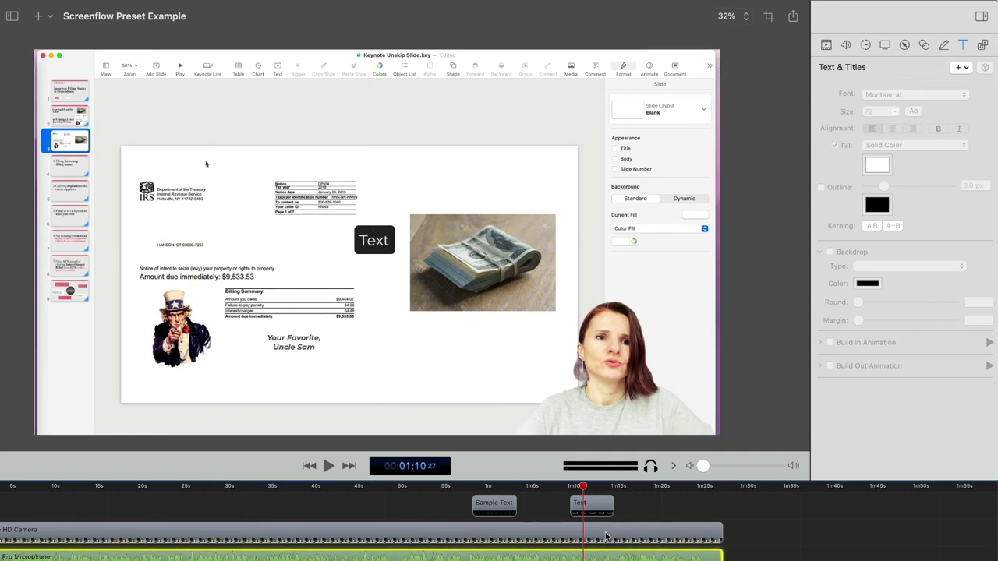
{"action": "left_click", "coordinate": [593, 505]}
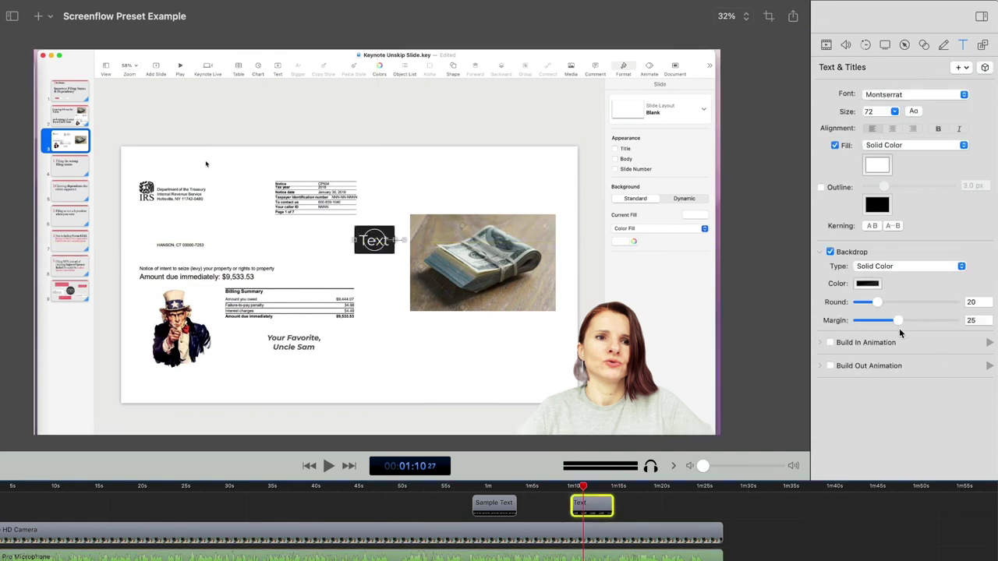
{"action": "left_click", "coordinate": [864, 285]}
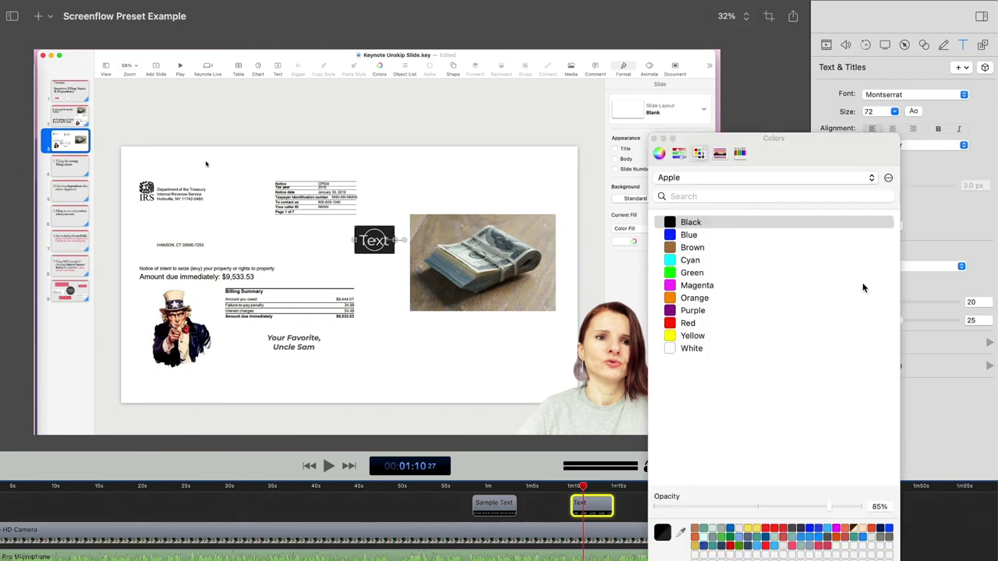
{"action": "left_click", "coordinate": [654, 138]}
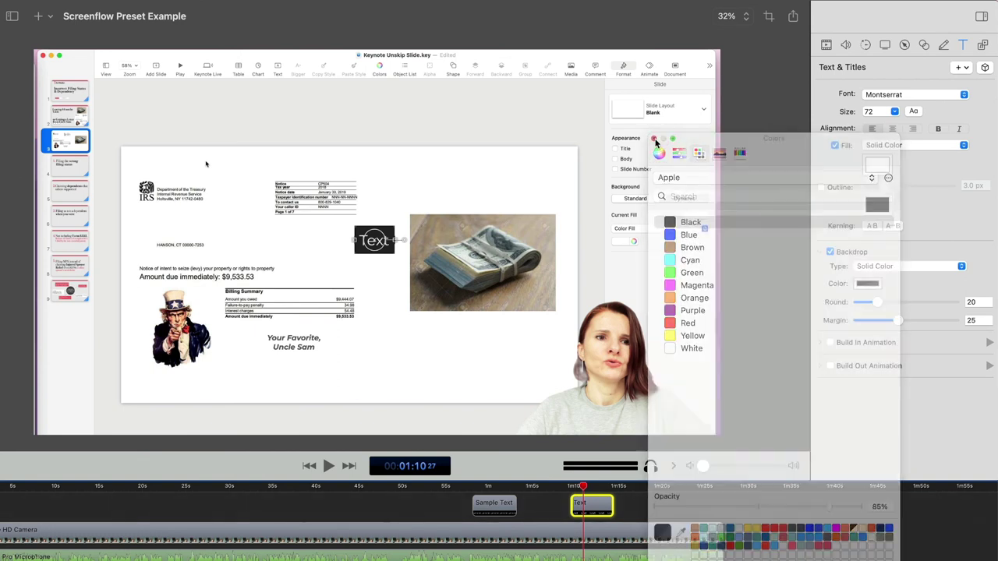